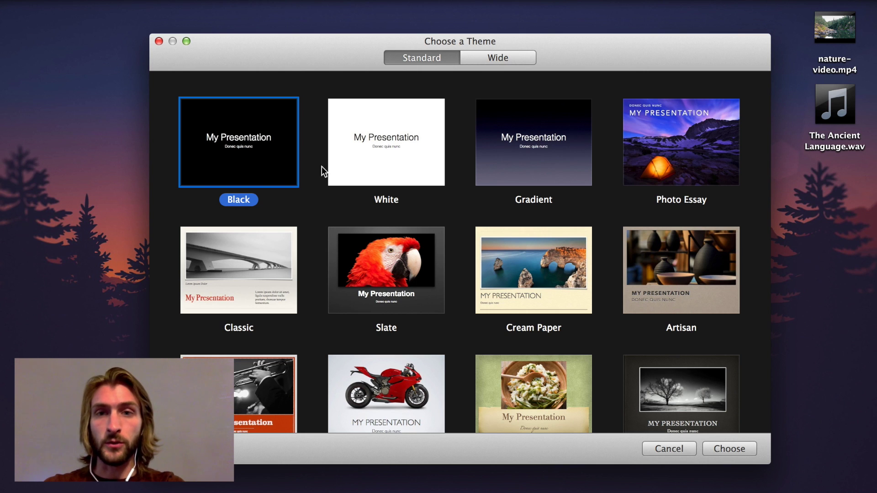
- Choose the Black theme for the new presentation
left_click(728, 447)
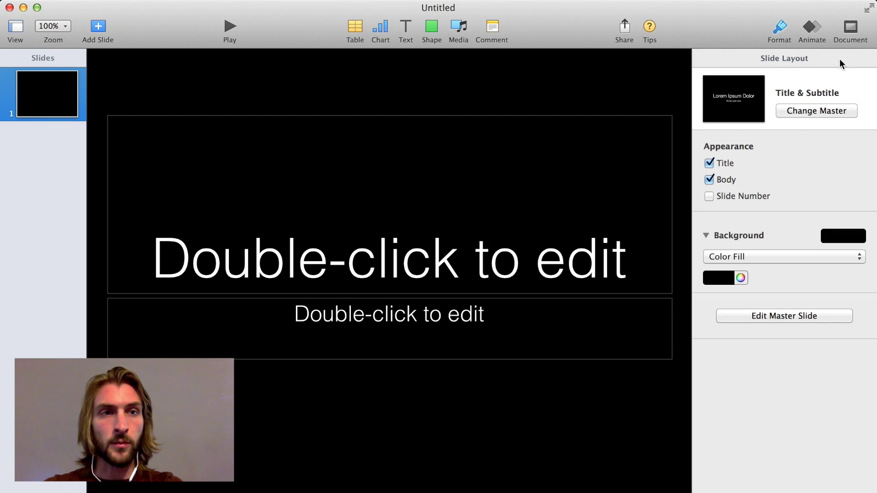
- Make the presentation Self-Playing with transition and build delays both set to 0
left_click(852, 29)
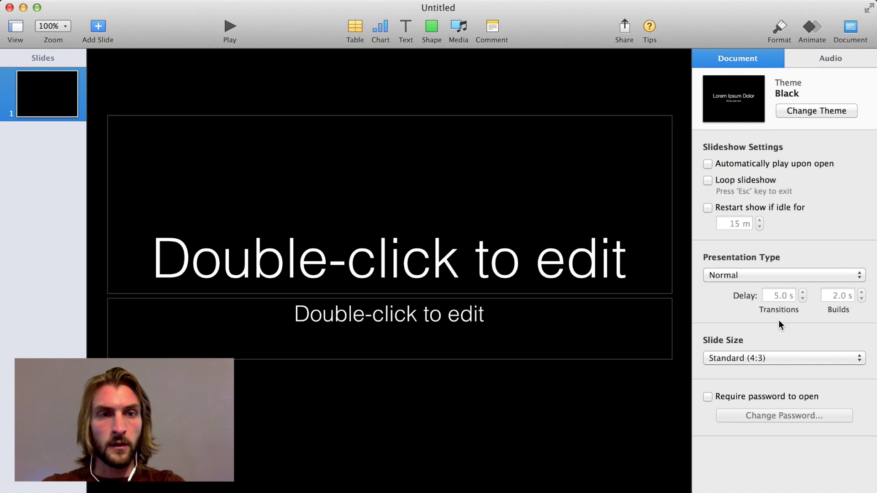
left_click(775, 272)
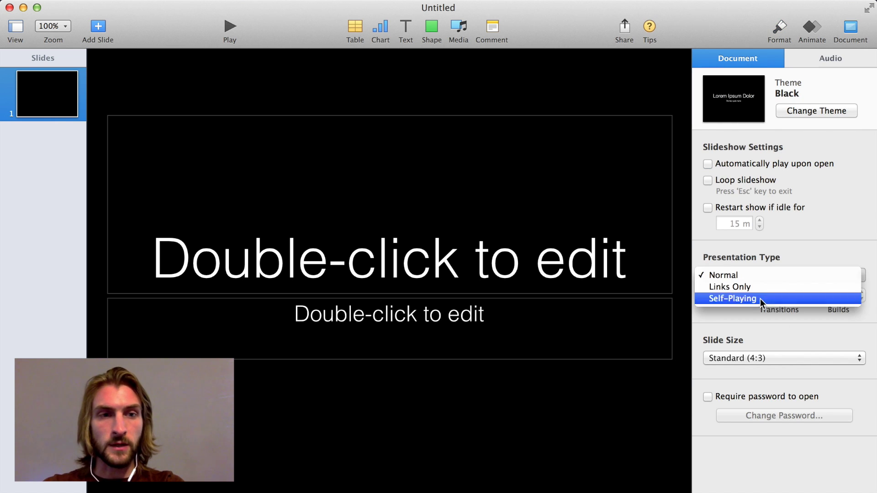
left_click(760, 298)
double_click(779, 296)
type("0 s")
key("Tab")
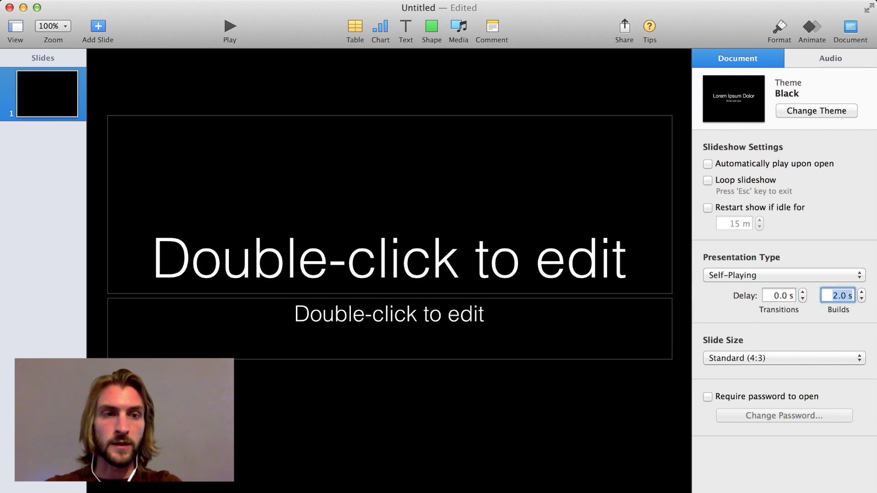
type("0")
key("Return")
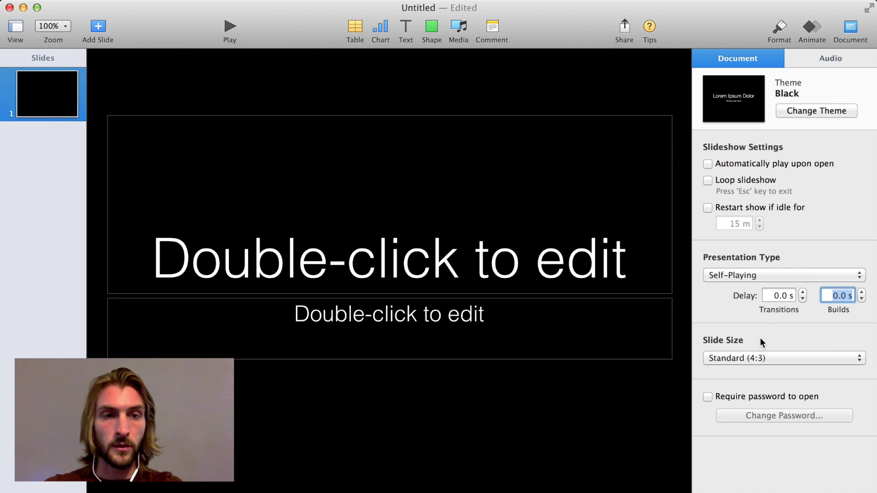
- Set a custom slide size of 1920 × 1080
left_click(754, 358)
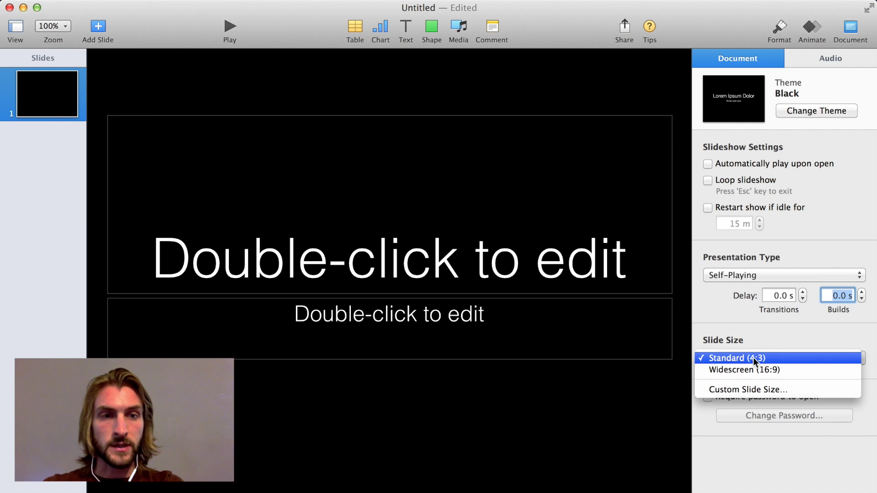
left_click(751, 389)
type("1920")
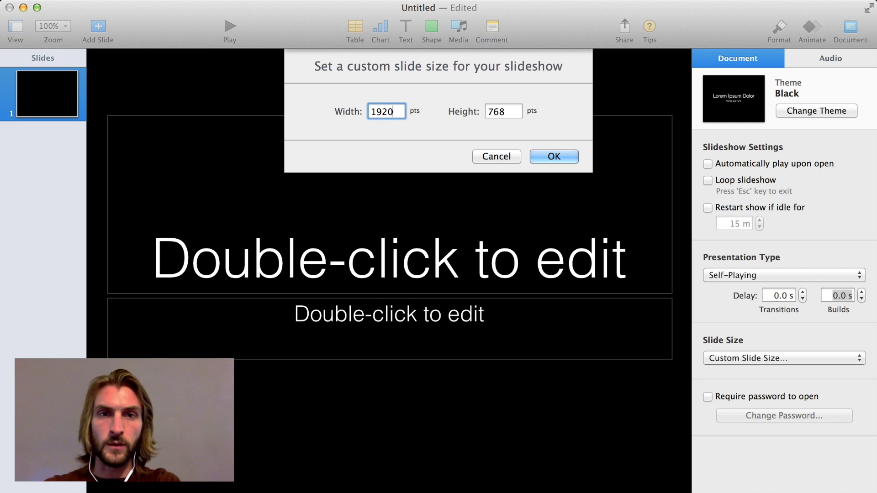
key("Tab")
type("1080")
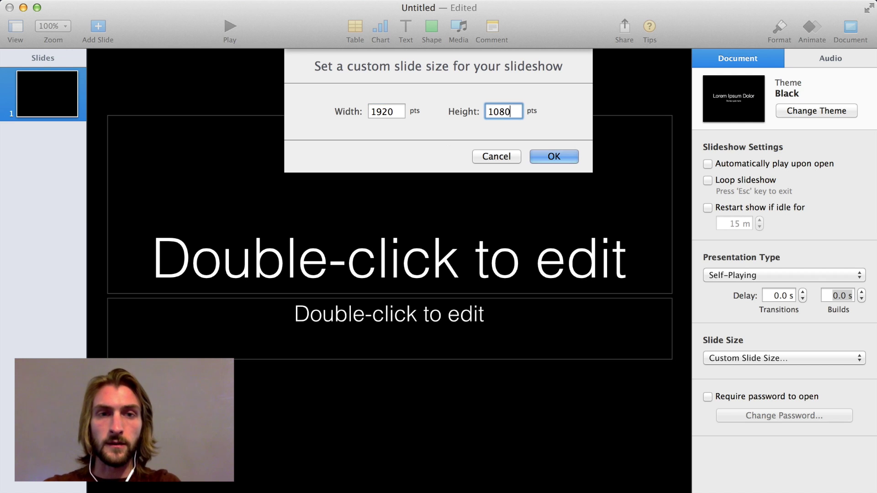
left_click(551, 157)
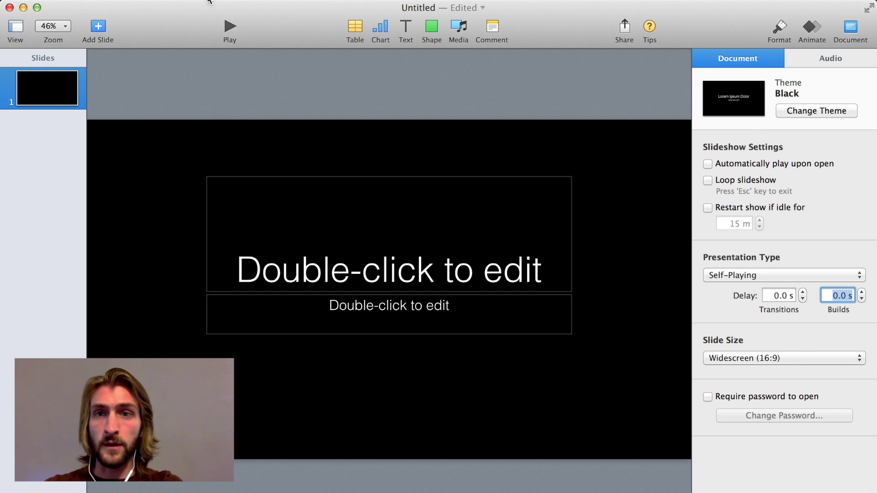
- Insert nature-video.mp4 from the Desktop onto the slide, accepting the iPad playback warning
left_click(158, 1)
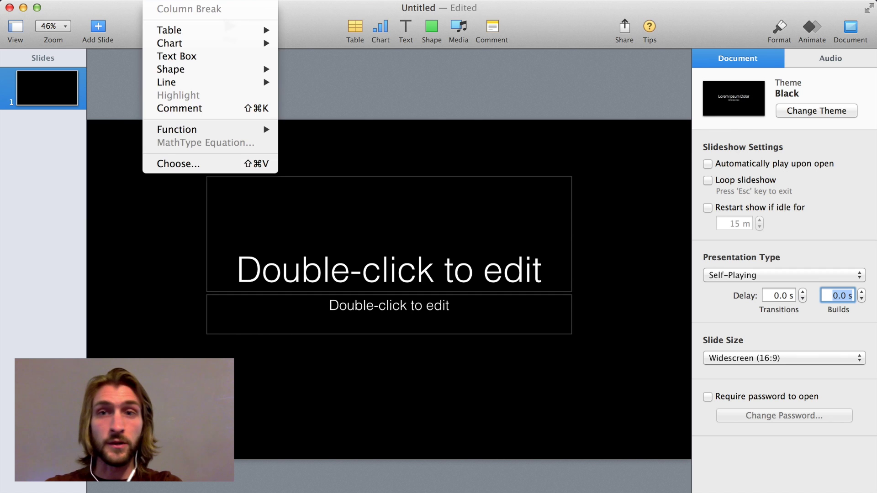
left_click(183, 163)
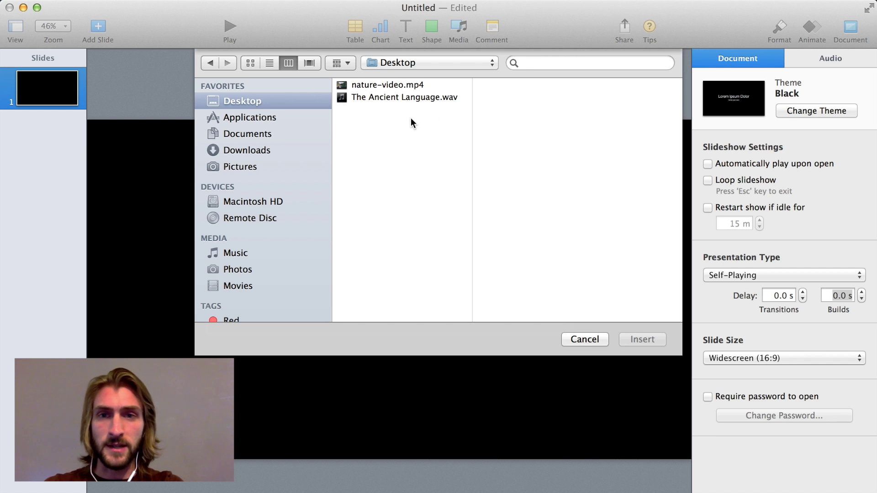
left_click(410, 83)
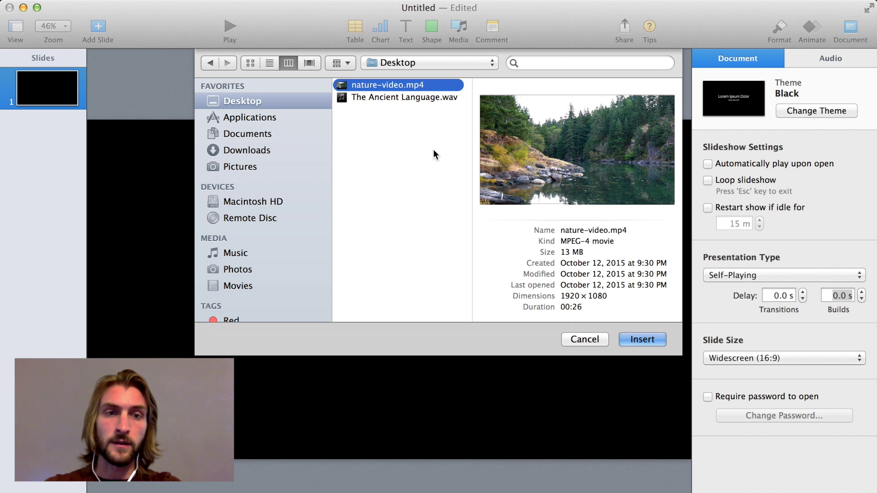
key("Return")
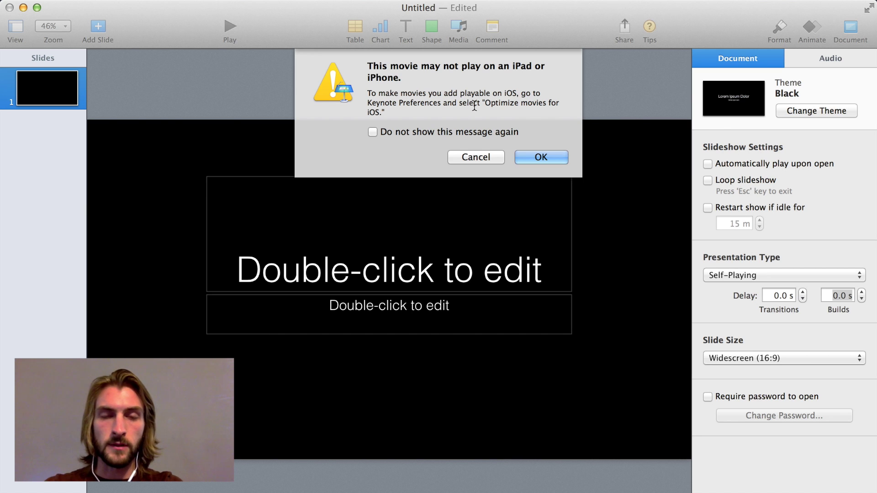
left_click(533, 155)
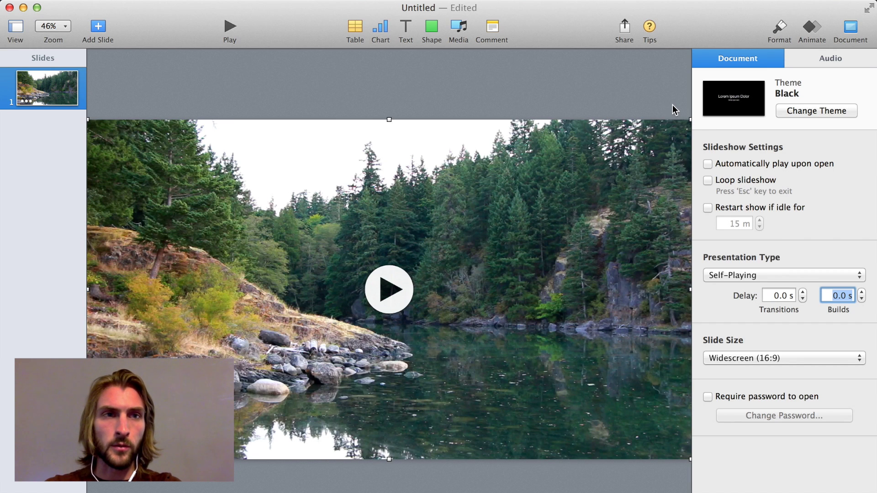
- Set the movie's opacity to 60% and send it to the back behind the text
left_click(782, 27)
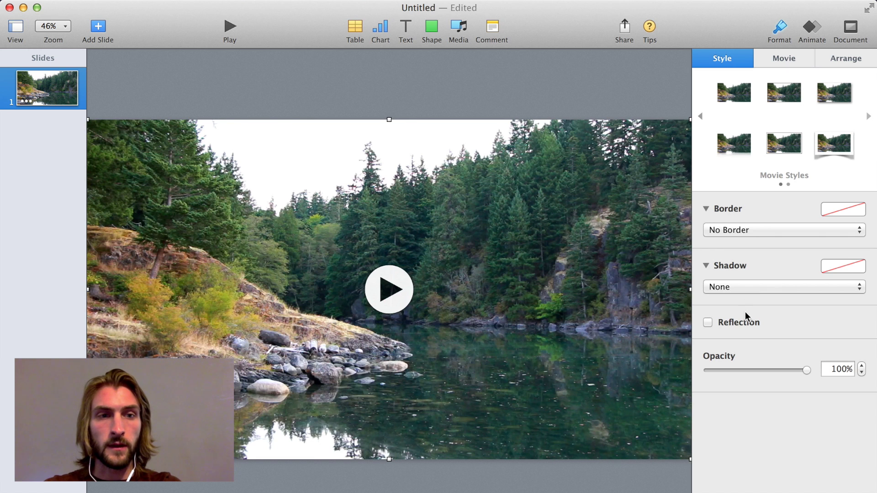
left_click_drag(780, 371, 767, 371)
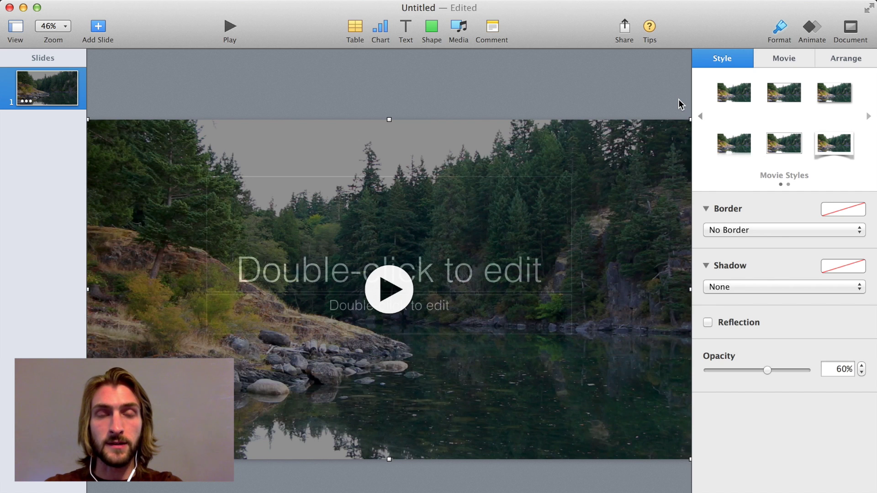
right_click(630, 129)
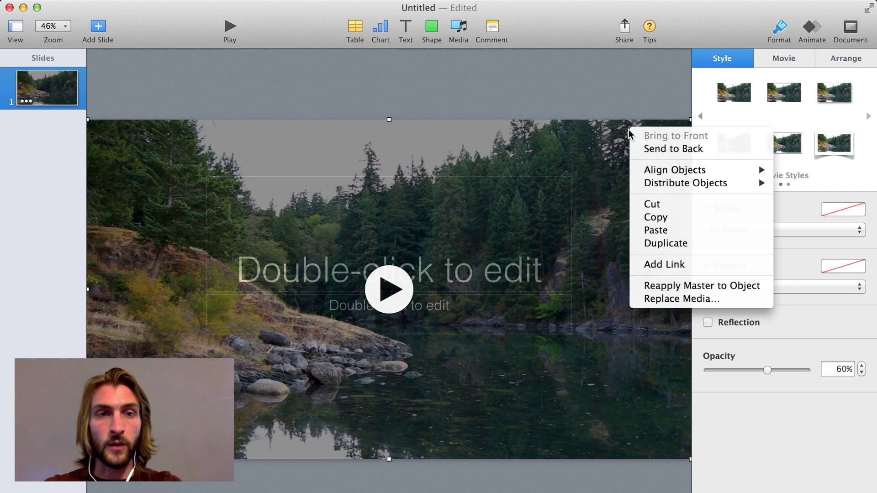
left_click(651, 152)
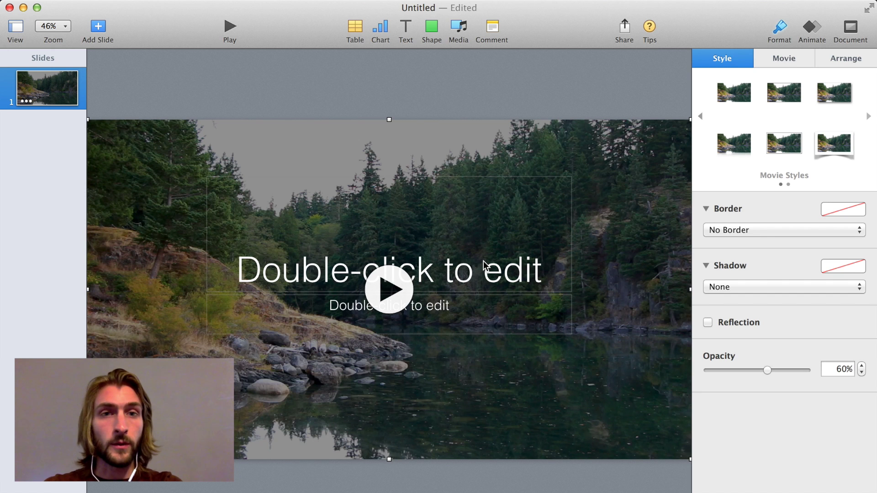
- Type "Not all those who wander are lost." as the title
double_click(504, 271)
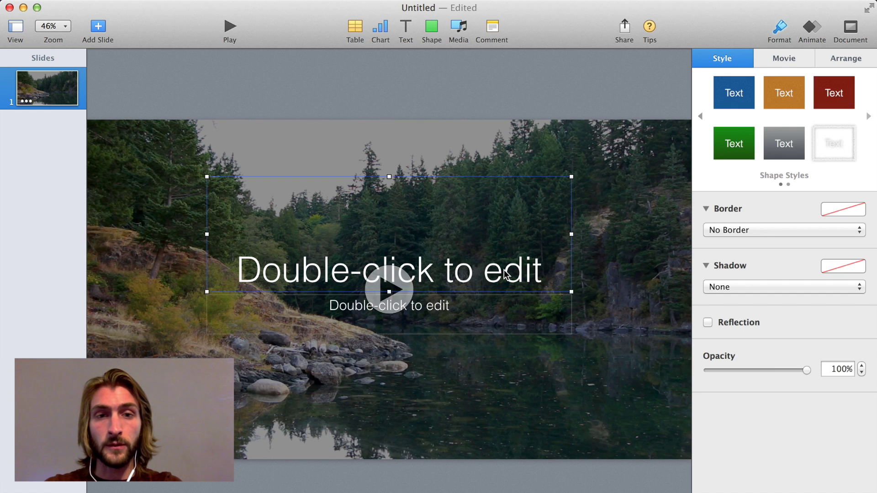
type("Not")
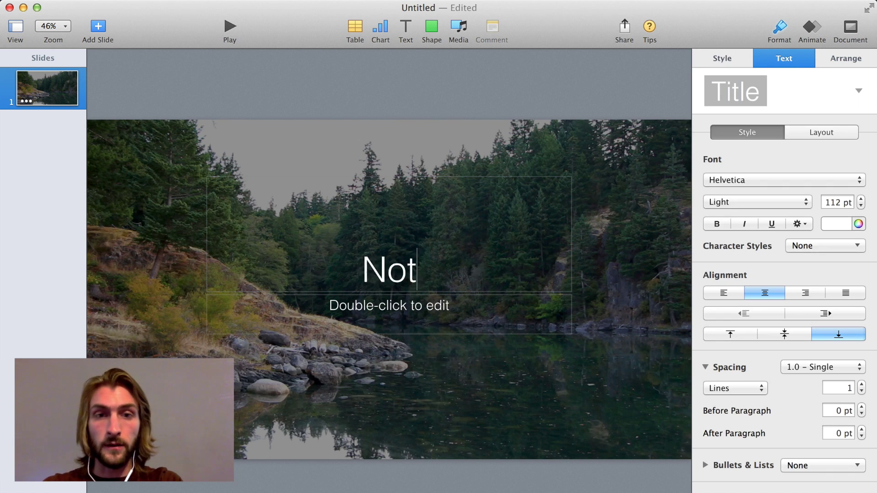
type(" all those ")
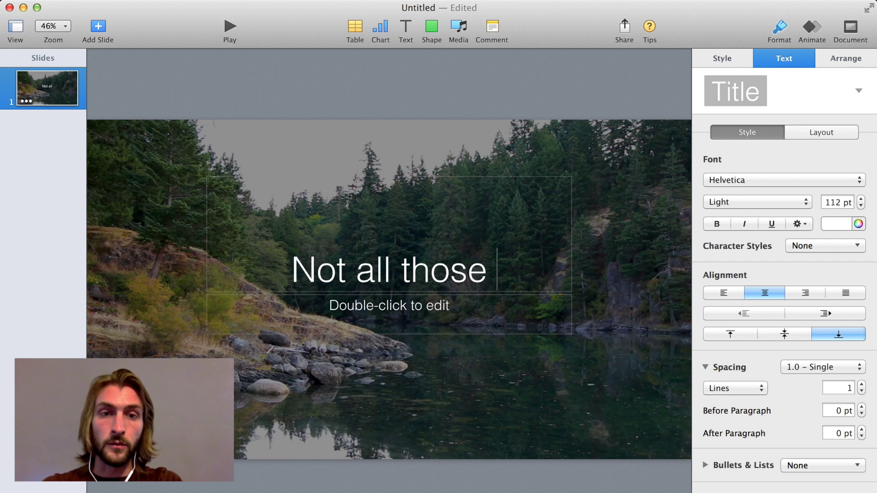
type("who wander all")
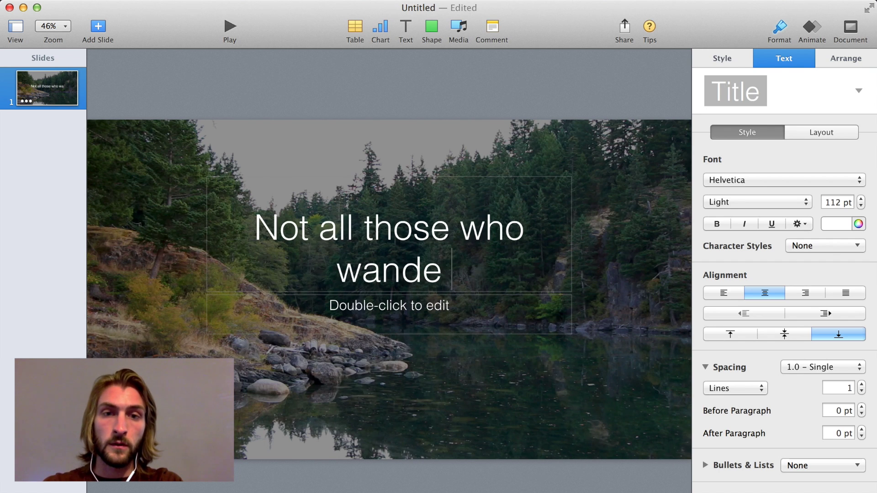
key("BackSpace")
key("BackSpace")
type("re lost.")
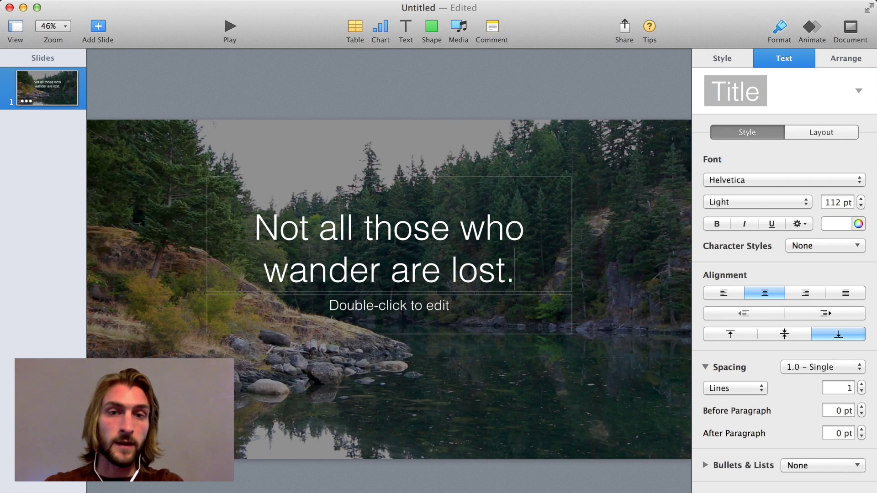
- Enter the author's name as the subtitle attribution
left_click(449, 302)
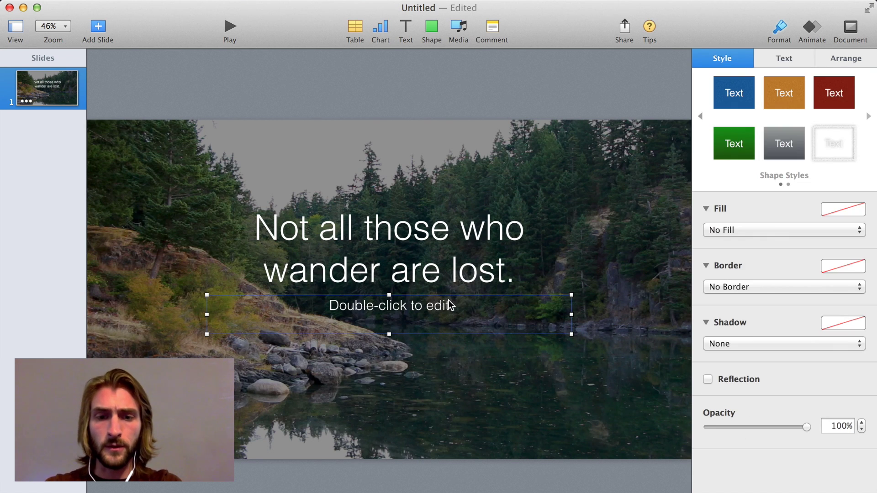
double_click(449, 300)
type("K")
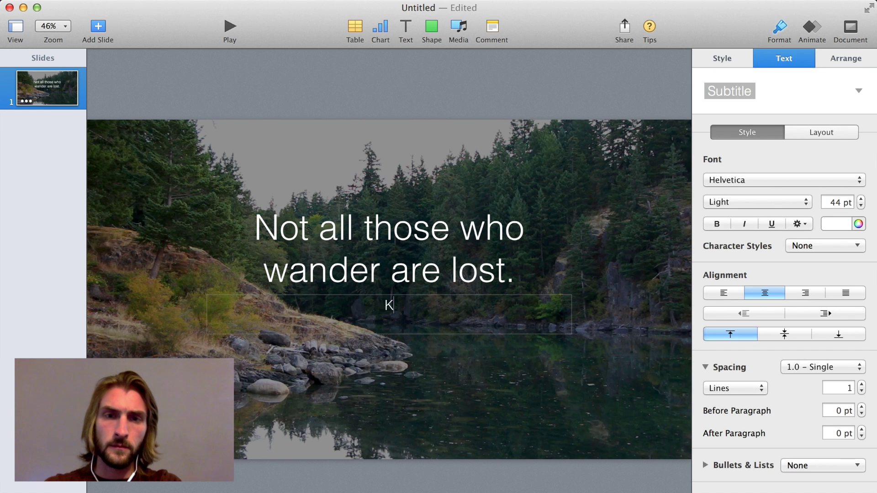
key("BackSpace")
type("J.R.R.")
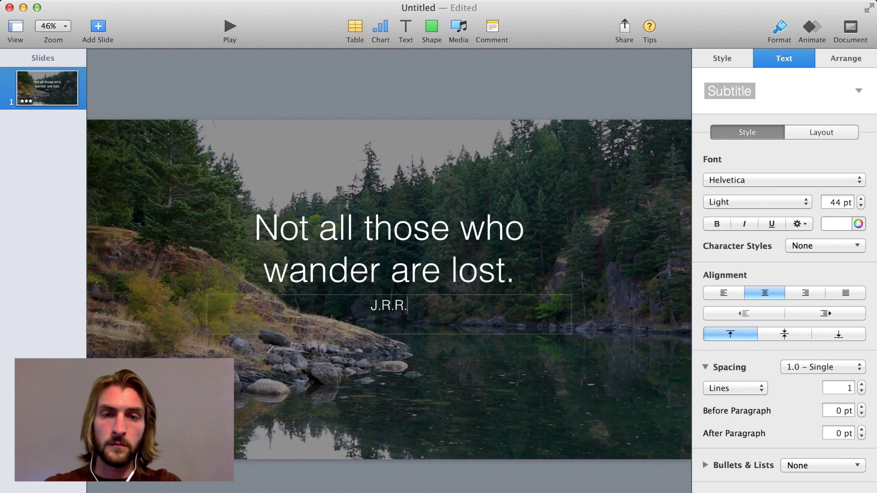
type(" Tolkien")
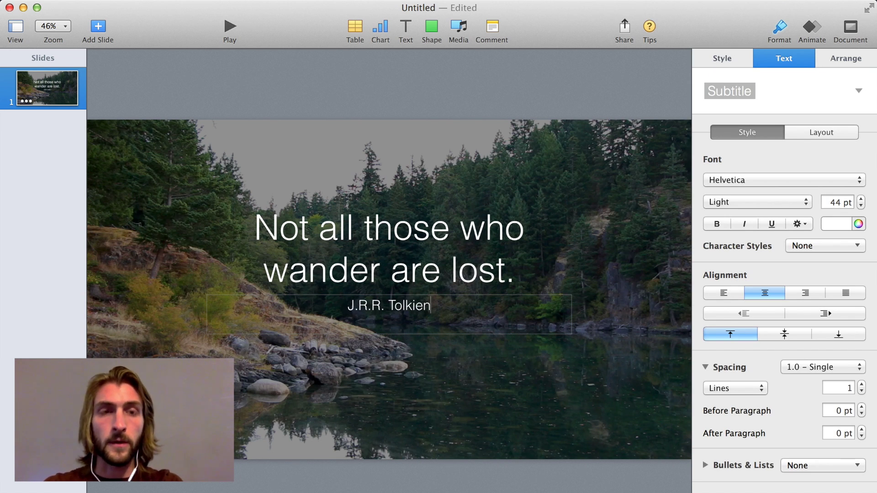
- Select both quote boxes and apply a Drop Shadow with 10 pt blur and 5 pt offset
left_click(413, 251)
left_click(404, 308, "shift")
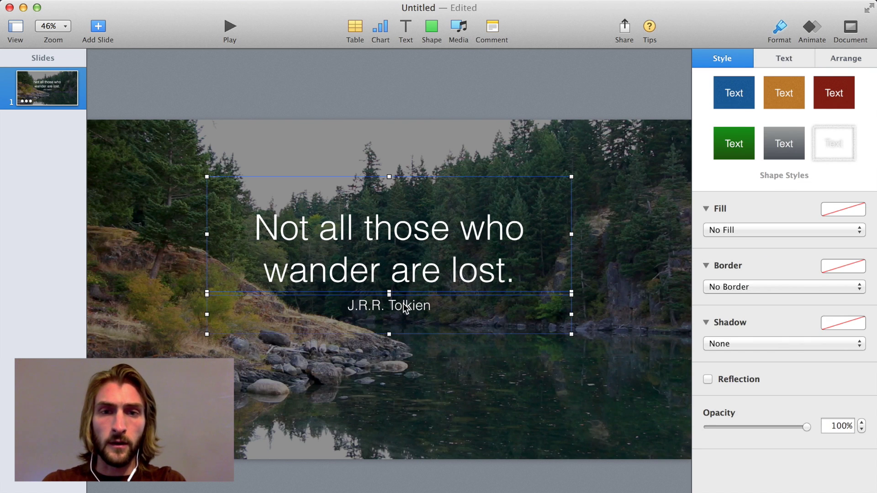
left_click(748, 349)
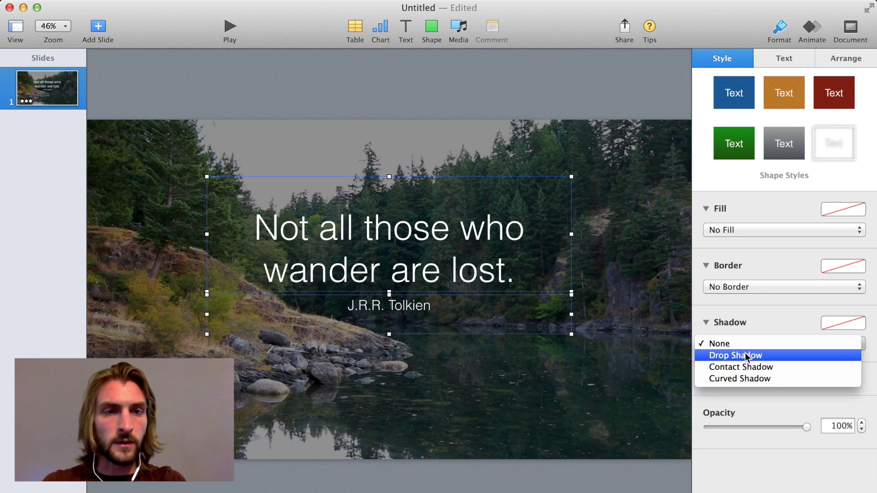
left_click(744, 352)
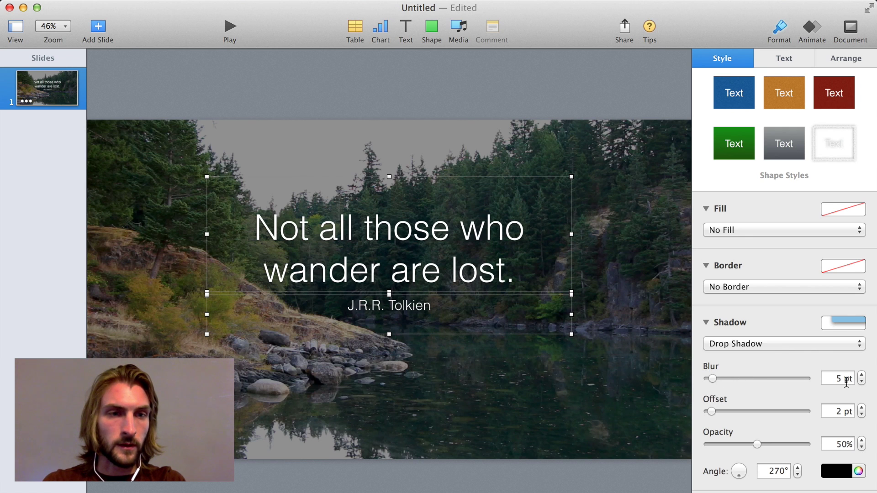
left_click(847, 383)
type("10")
key("Tab")
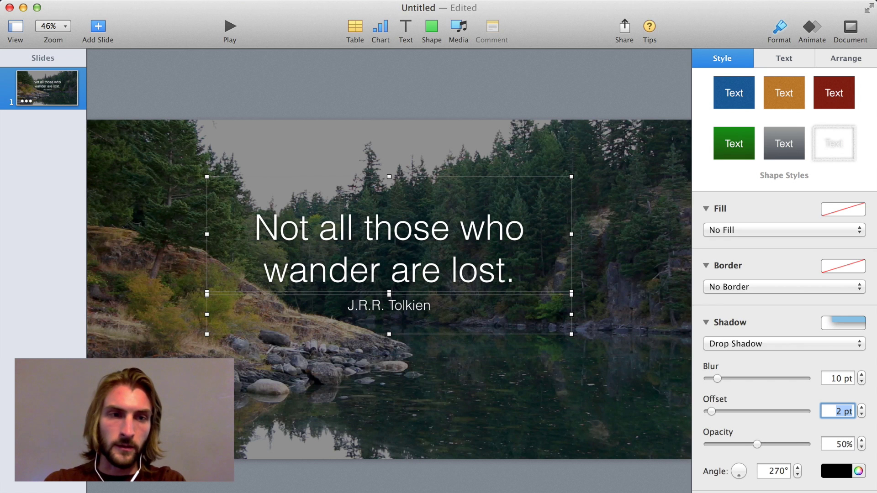
type("5")
key("Tab")
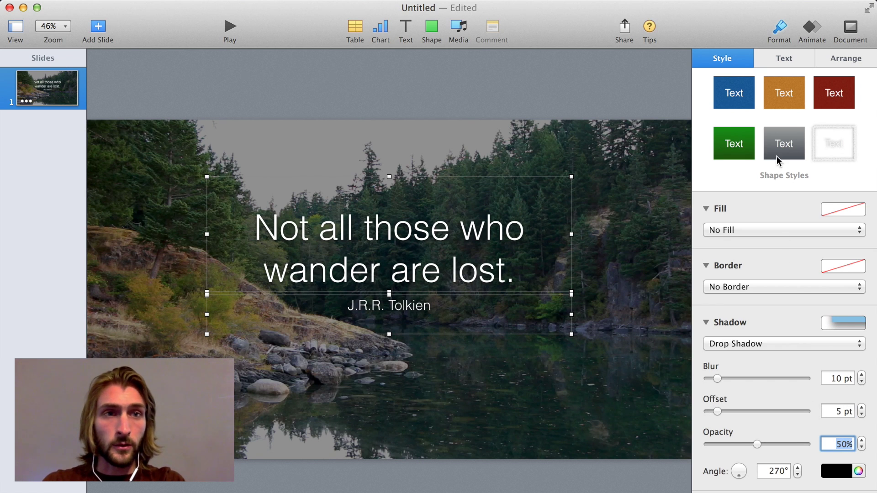
- Set the quote in American Typewriter and left-align both the quote and author line
left_click(787, 64)
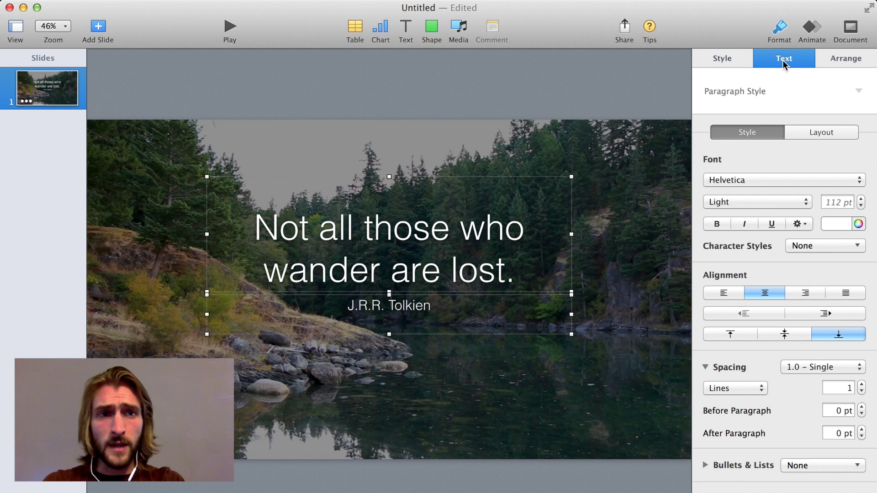
left_click(580, 176)
key("Tab")
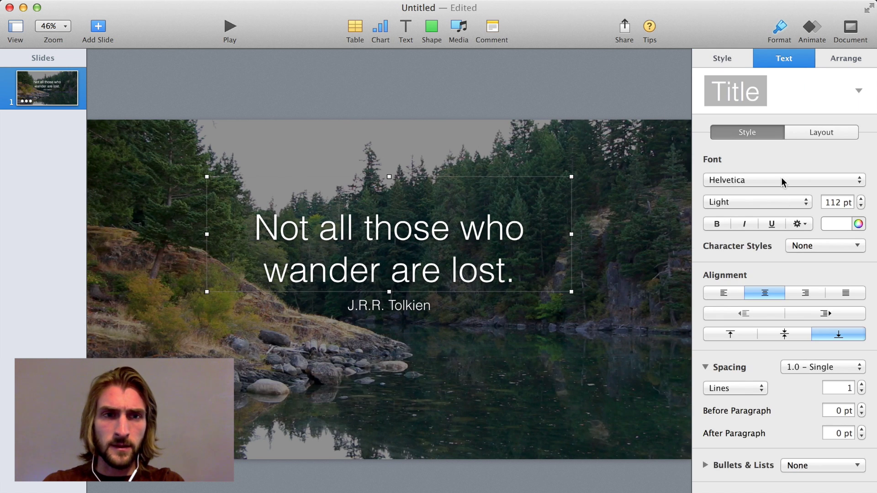
left_click(782, 181)
scroll(781, 177, "up", 20)
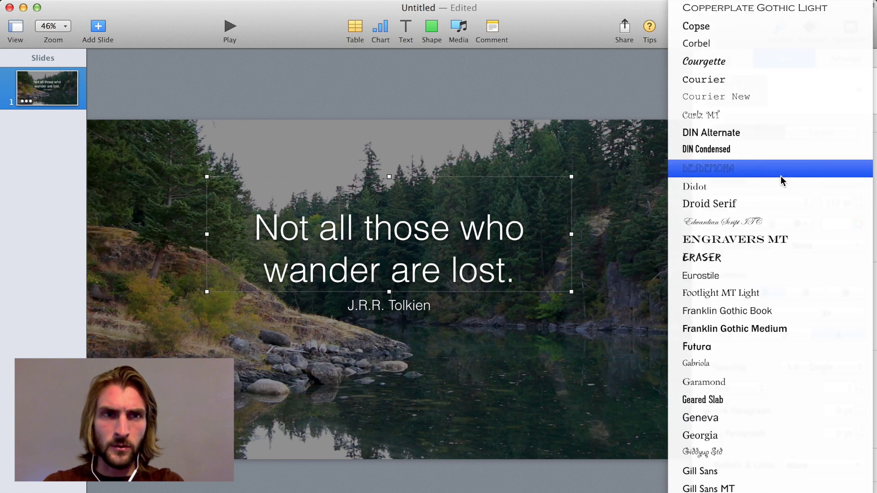
scroll(780, 176, "up", 2)
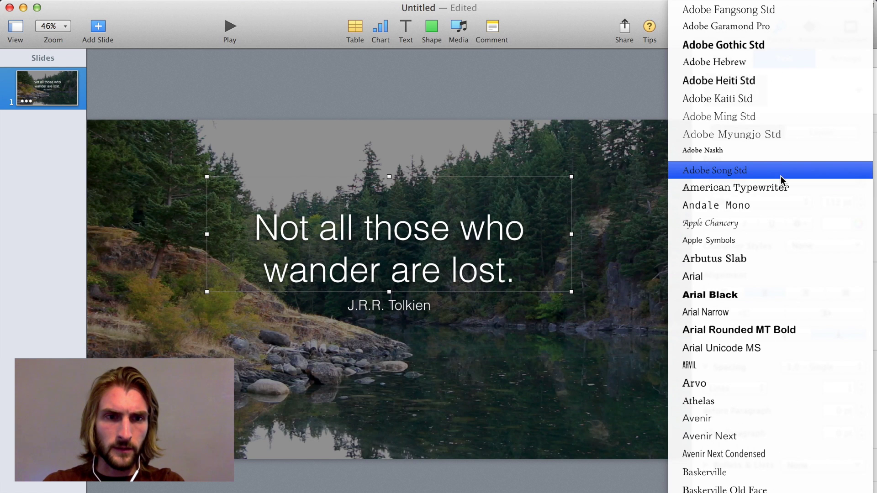
scroll(781, 177, "up", 5)
scroll(780, 177, "down", 6)
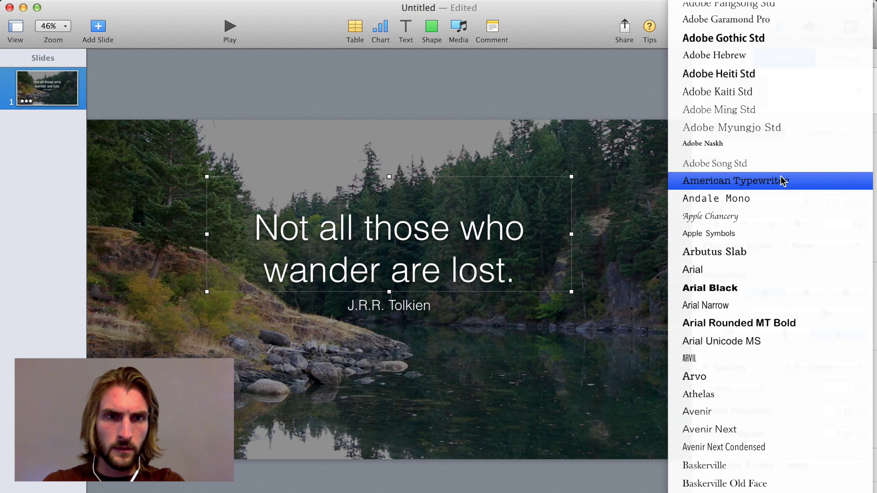
scroll(781, 176, "down", 14)
scroll(781, 177, "up", 8)
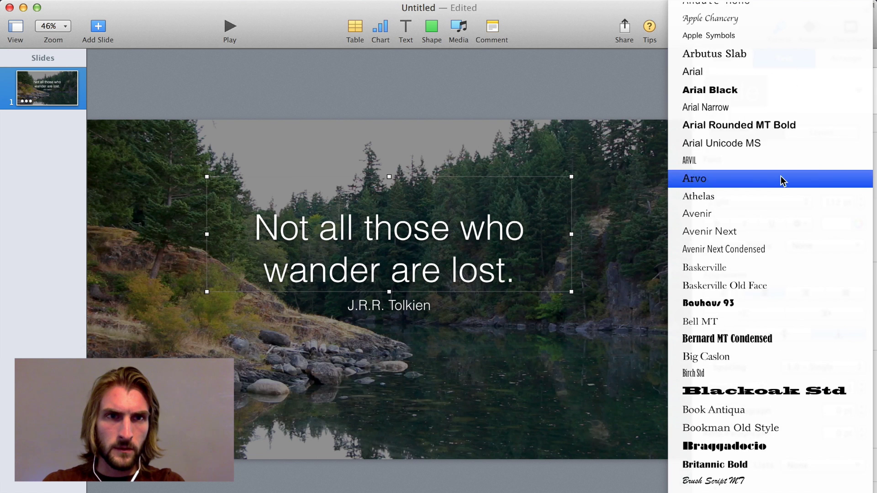
left_click(771, 64)
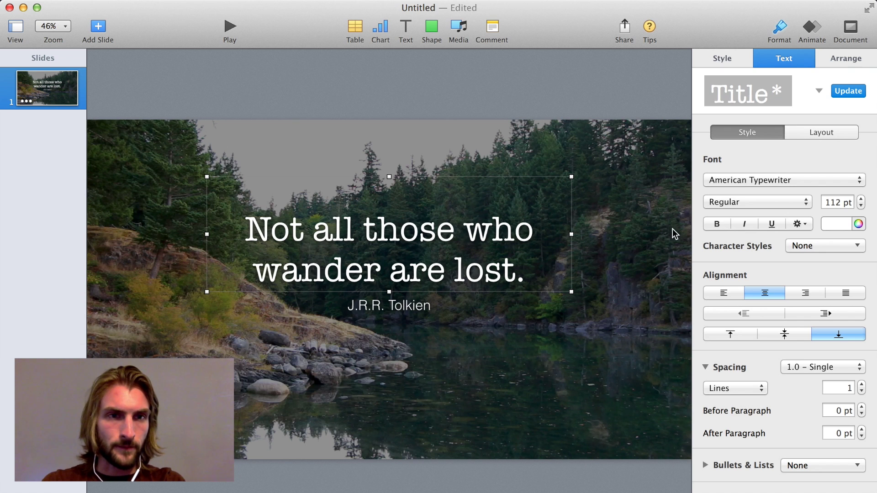
left_click(425, 307, "shift")
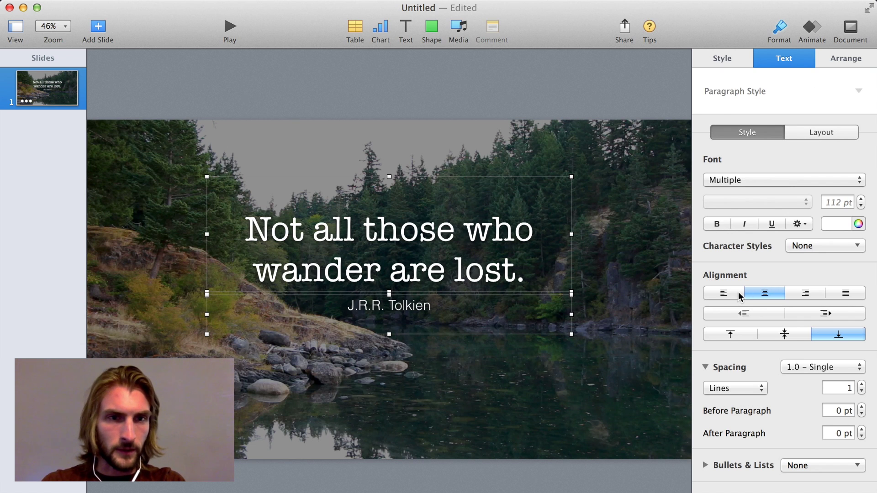
left_click(724, 293)
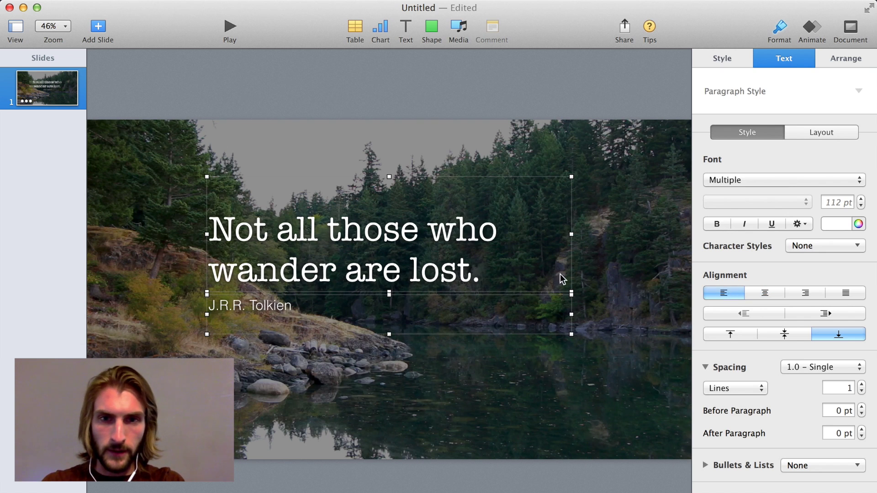
- Set the quote to 160 pt and enlarge the author line to 66 pt
left_click(463, 274)
double_click(468, 270)
triple_click(488, 271)
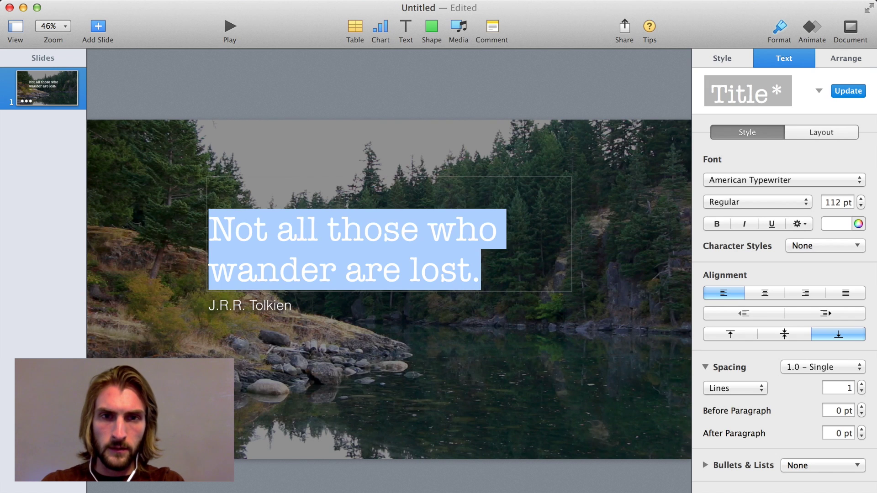
left_click_drag(840, 205, 833, 205)
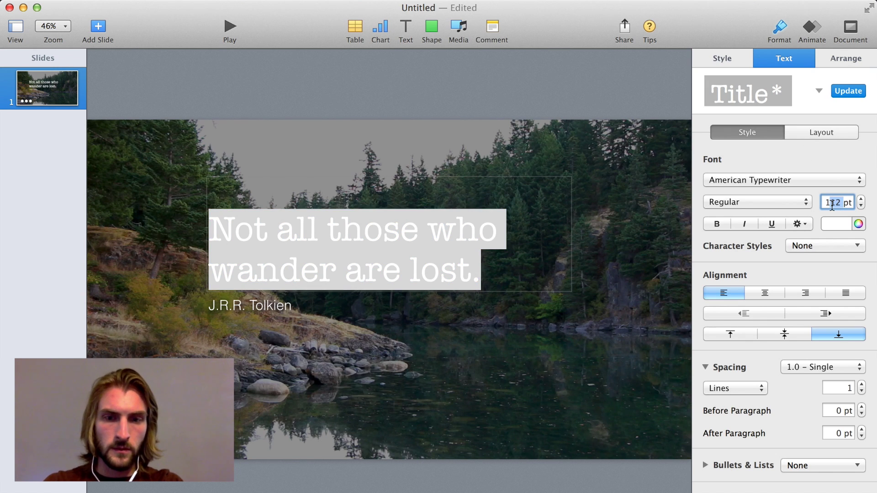
left_click_drag(832, 205, 827, 206)
type("160")
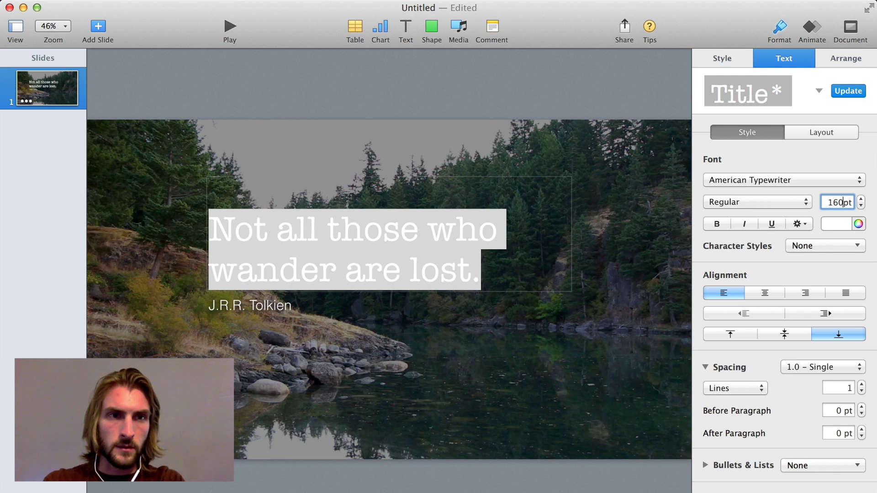
key("Return")
left_click(278, 309)
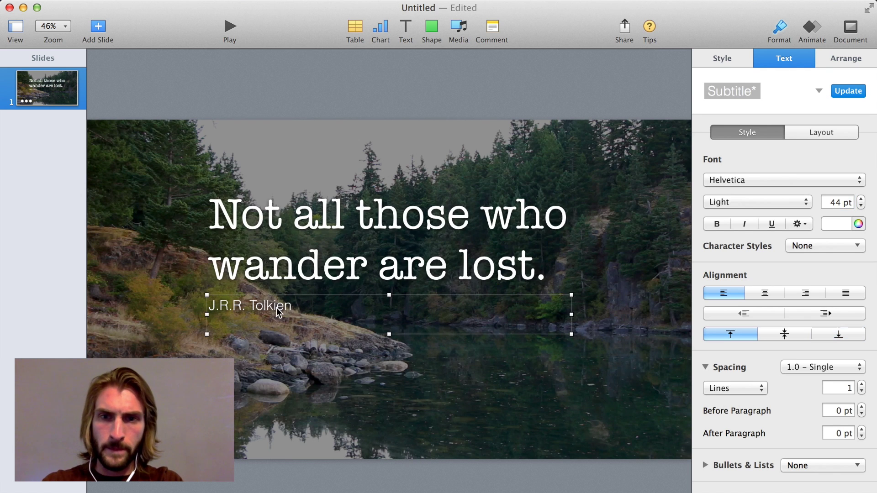
left_click_drag(845, 202, 826, 202)
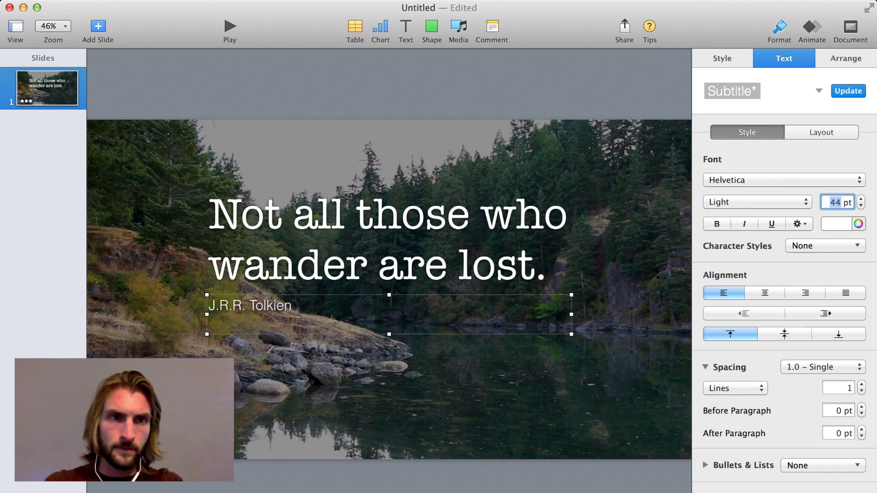
type("66")
key("Return")
- Narrow the quote box so it wraps to three lines and move it toward the centre
left_click(362, 244)
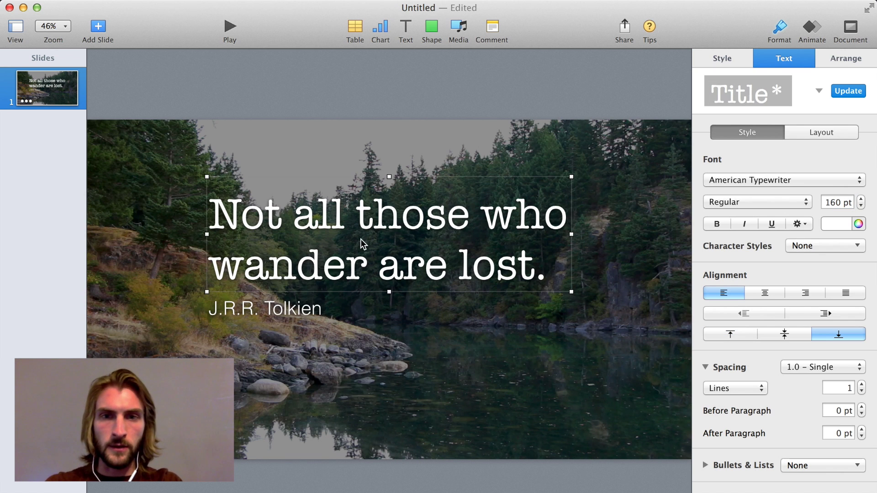
mouse_move(572, 234)
left_mouse_down()
mouse_move(546, 234)
mouse_move(561, 231)
left_mouse_up()
left_click_drag(559, 291, 420, 291)
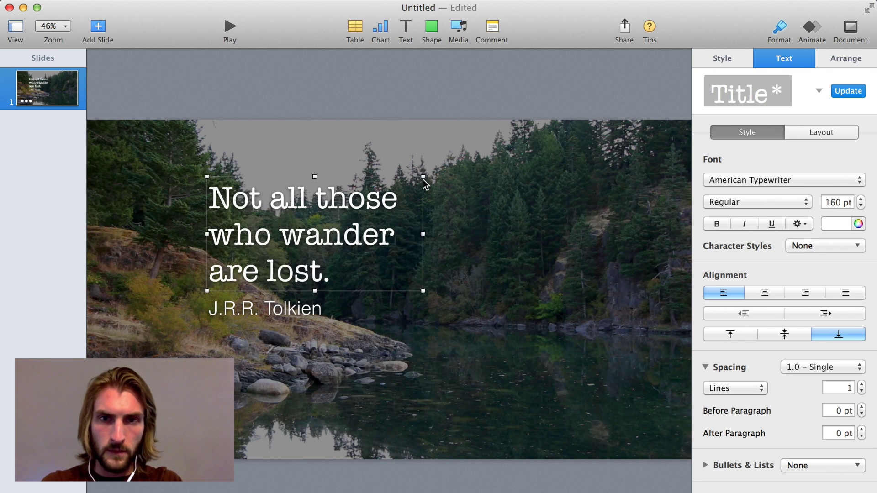
left_click_drag(421, 173, 502, 124)
left_click_drag(494, 162, 579, 212)
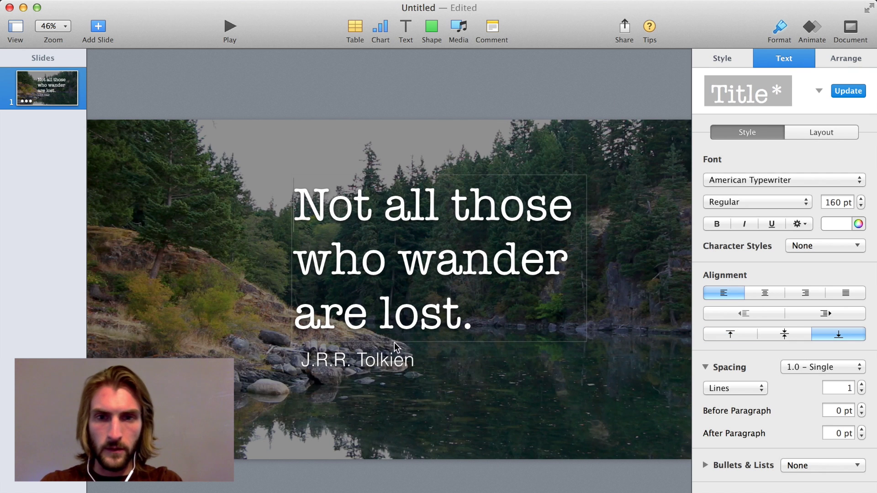
- Place the author line directly under the quote and shift both right together
left_click(380, 363)
double_click(379, 362)
key("Right")
left_click(338, 399)
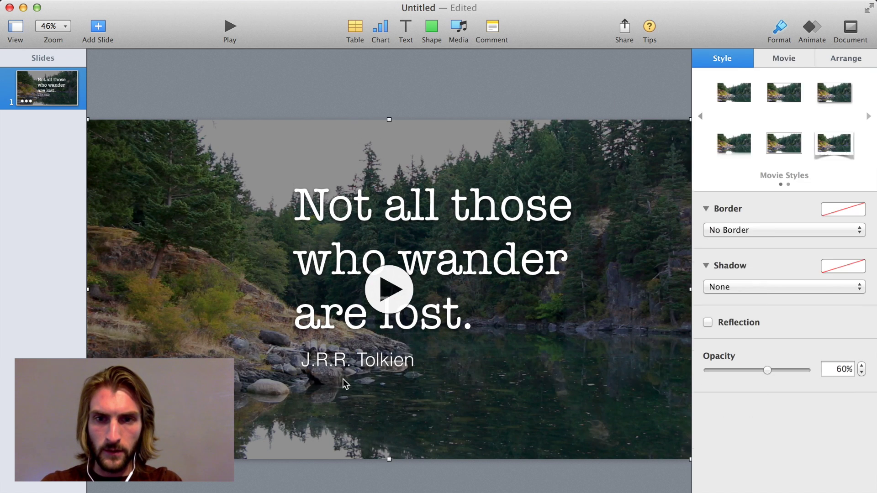
left_click_drag(343, 379, 335, 362)
left_click(329, 322, "shift")
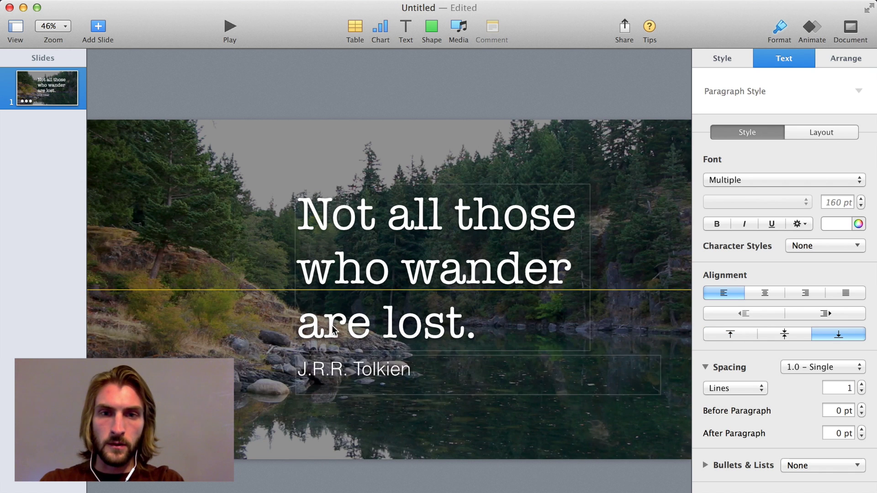
left_click_drag(335, 330, 348, 331)
left_click(295, 234)
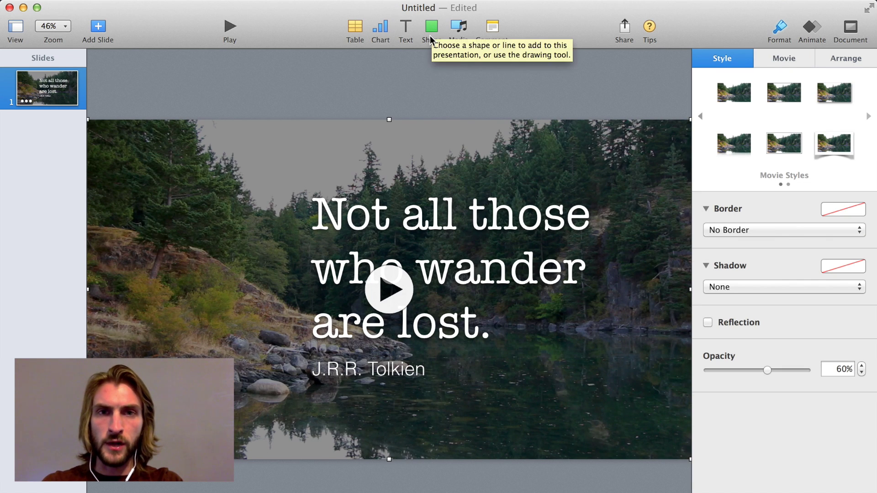
- Insert a square shape and place it beside the words "Not all those"
left_click(431, 31)
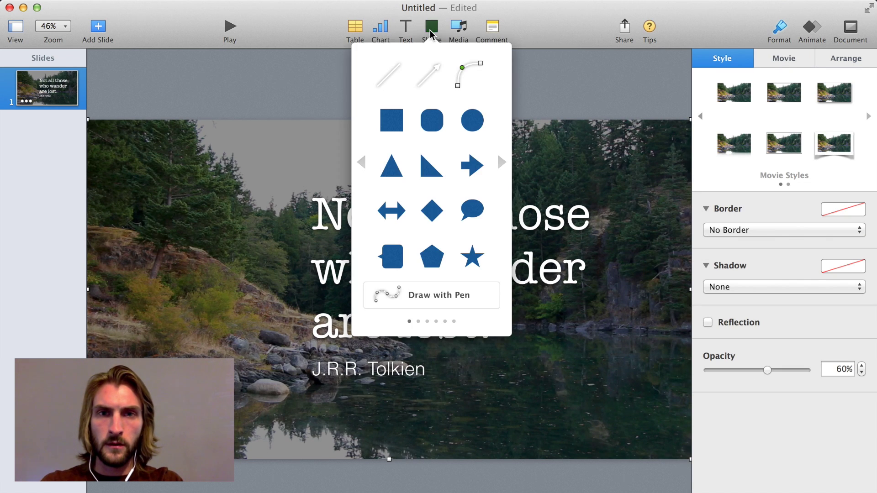
left_click(400, 121)
left_click(389, 296)
left_click_drag(389, 297, 282, 205)
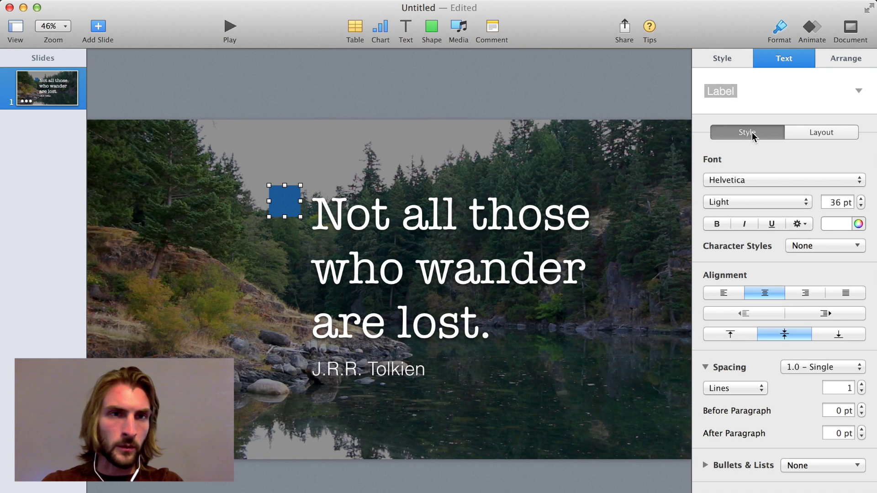
- Fill the square with white and give it a Drop Shadow
left_click(735, 56)
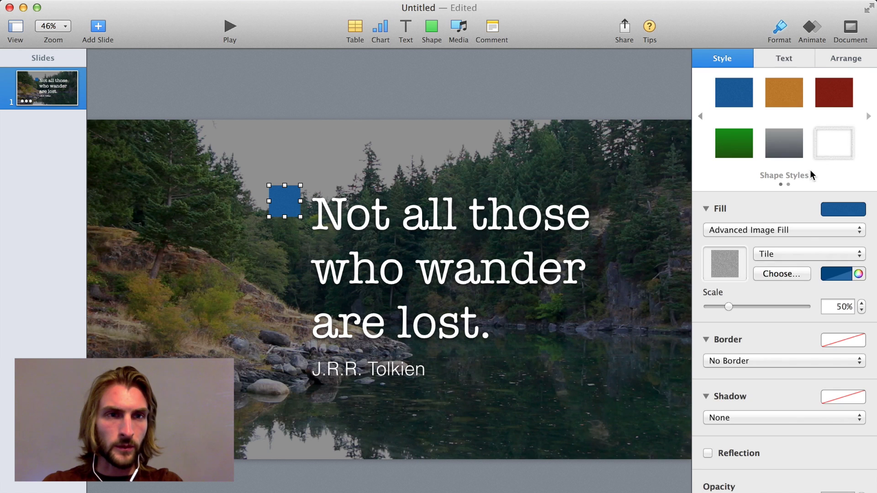
left_click(835, 211)
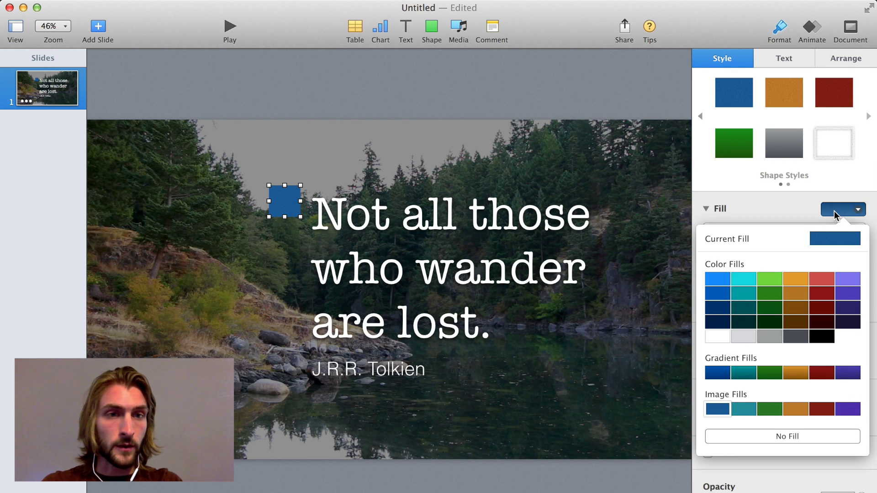
left_click(721, 338)
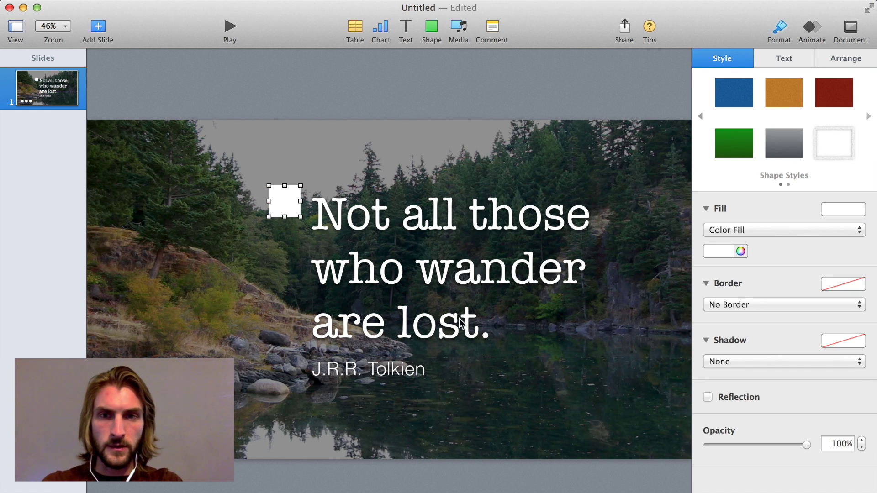
left_click(723, 361)
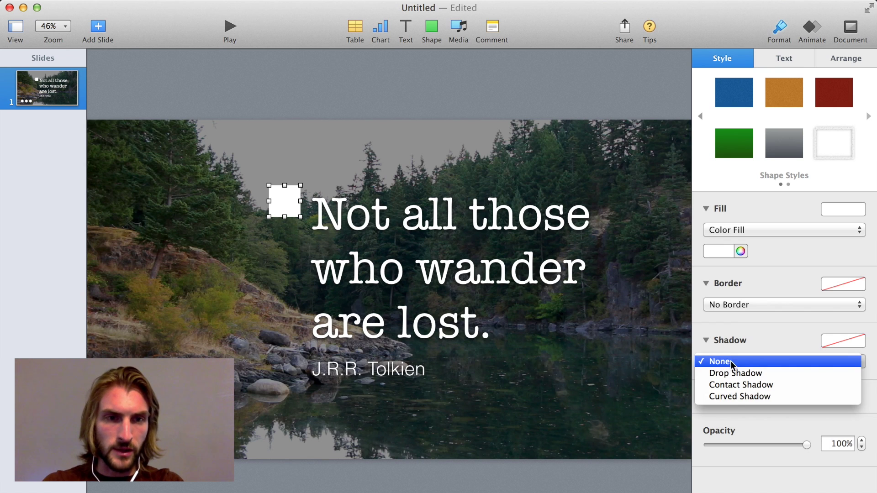
left_click(737, 374)
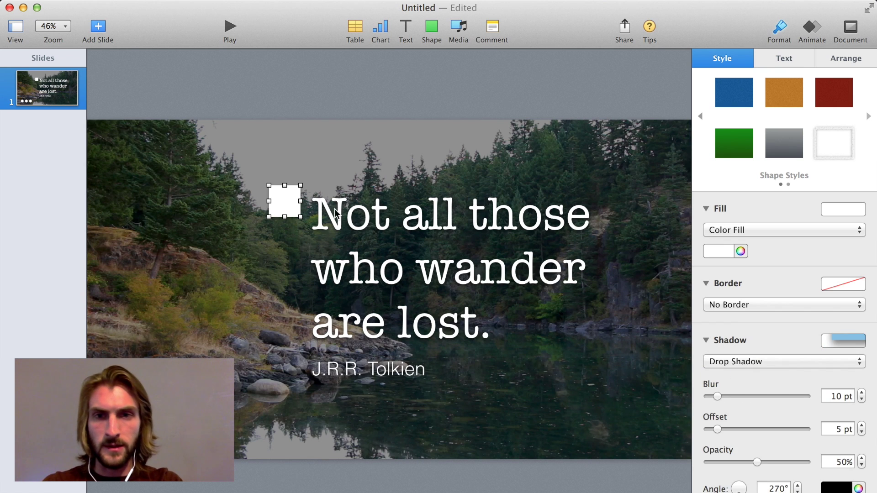
- Stretch the square into a tall thin bar, then nudge the bar and text left, excluding the video
left_click_drag(270, 219, 290, 371)
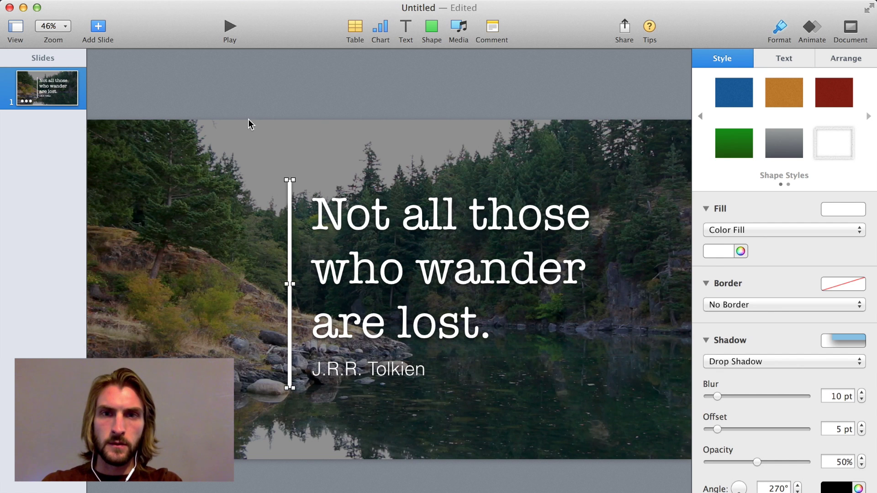
key("super+a")
left_click(224, 179, "super")
mouse_move(339, 265)
left_mouse_down()
mouse_move(319, 268)
mouse_move(327, 268)
left_mouse_up()
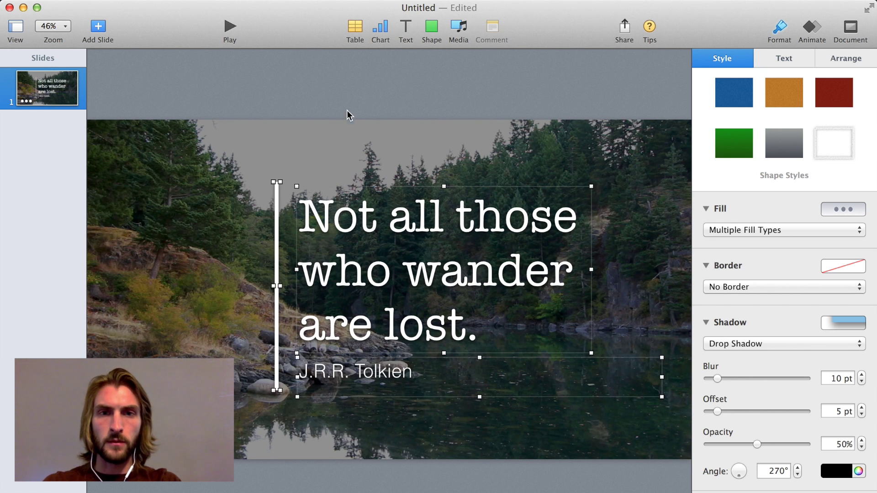
left_click(344, 92)
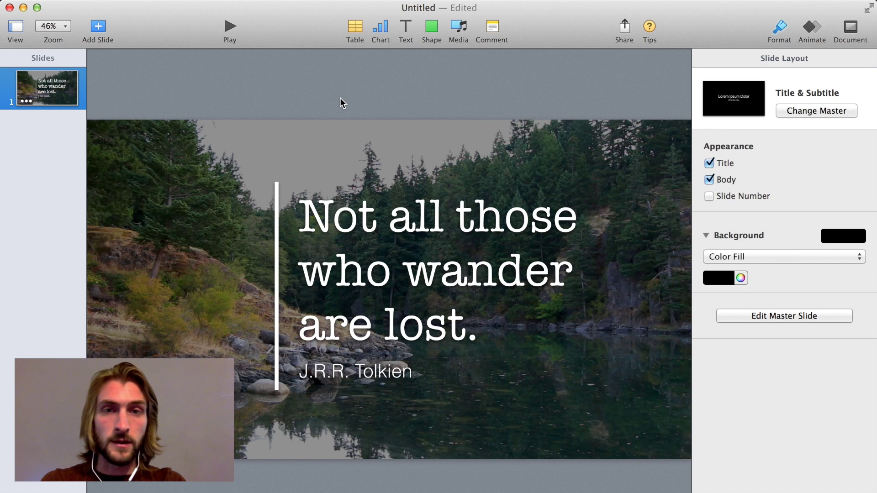
- With the Animate settings showing, select the vertical accent bar beside the quote
left_click(331, 123)
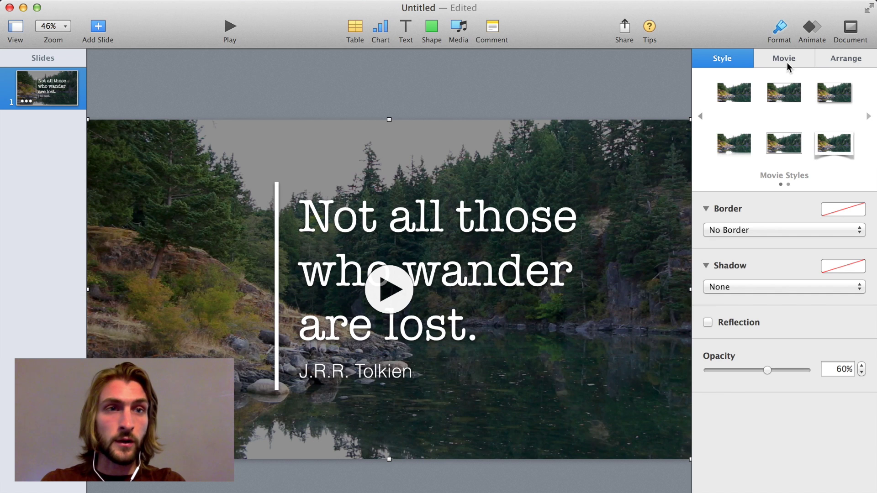
left_click(814, 28)
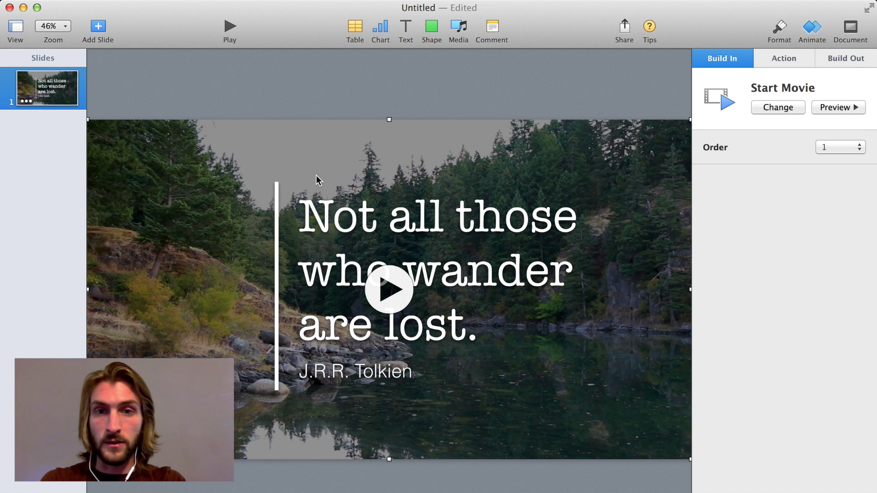
left_click(278, 190)
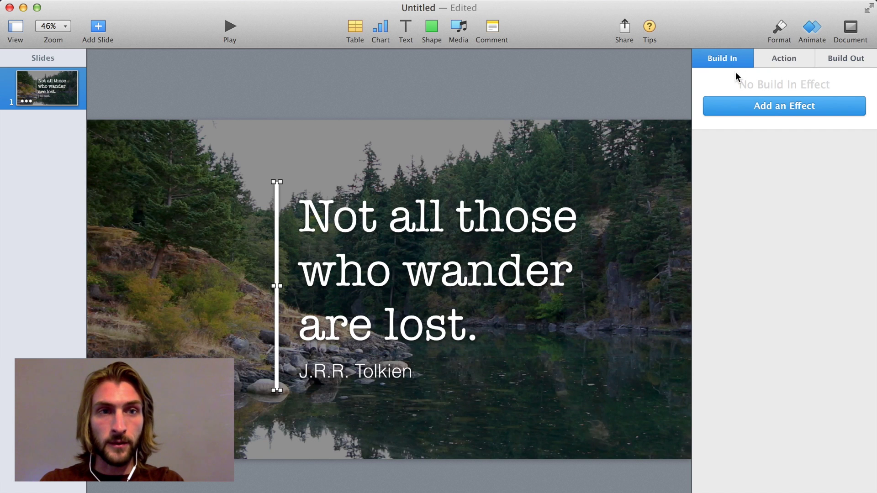
- Give the vertical accent bar a Dissolve build-in effect
left_click(768, 108)
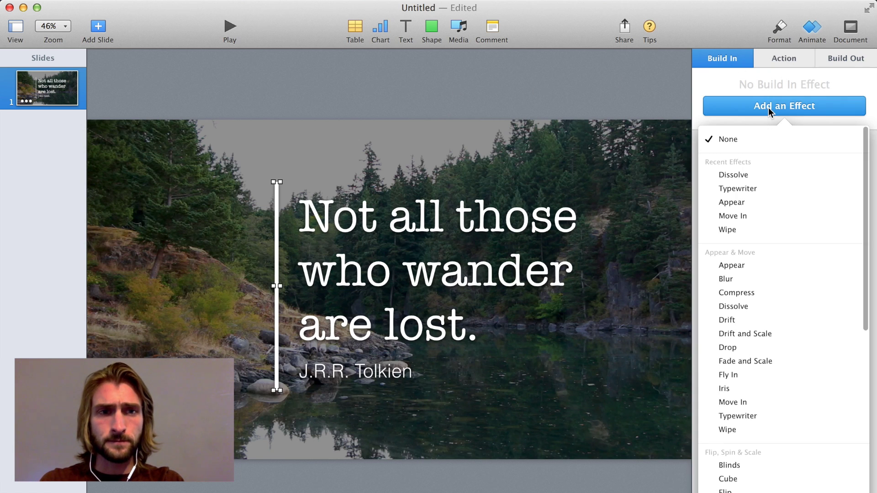
left_click(745, 175)
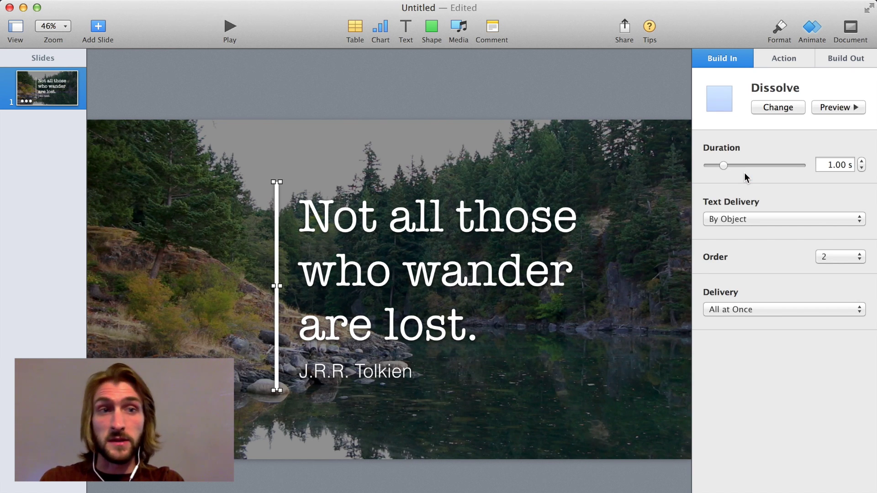
- Give the quote a Typewriter build-in lasting 3 seconds
left_click(531, 224)
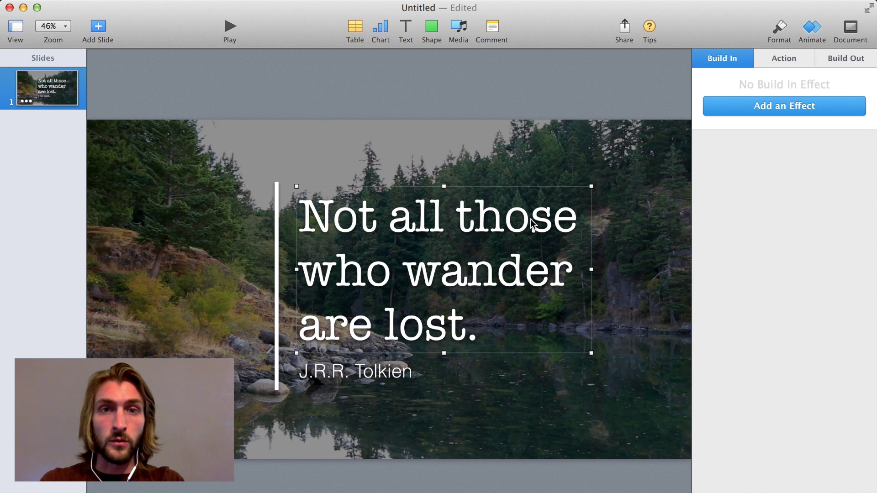
left_click(768, 106)
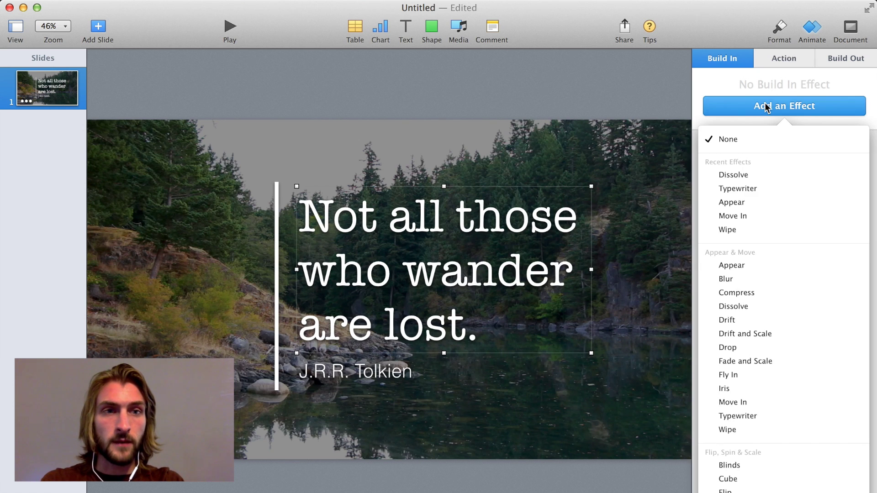
left_click(738, 189)
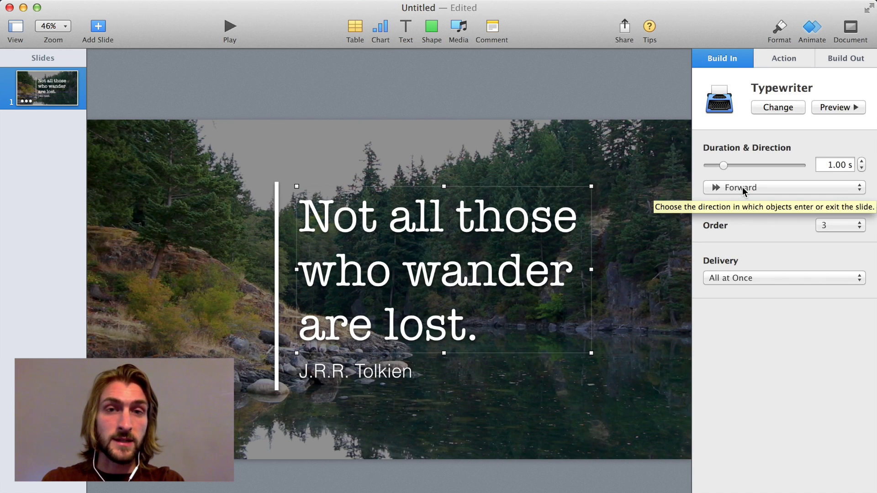
left_click(828, 165)
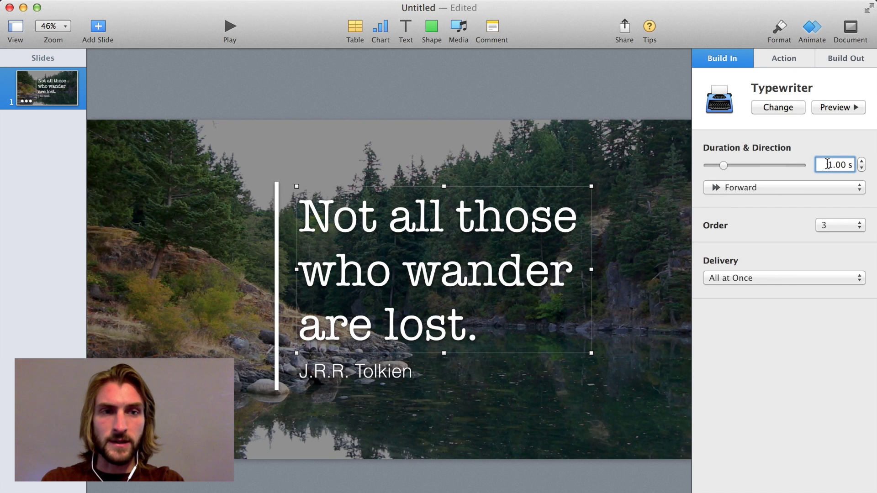
left_click_drag(828, 165, 834, 165)
type("3")
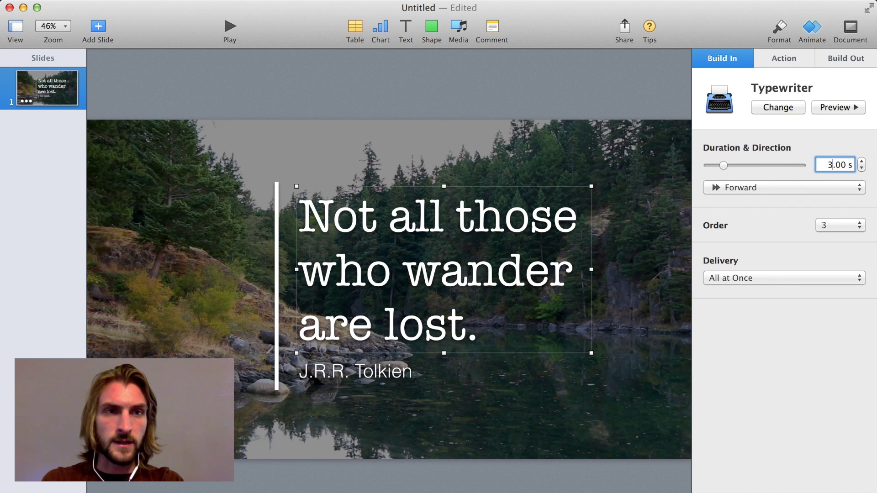
key("Return")
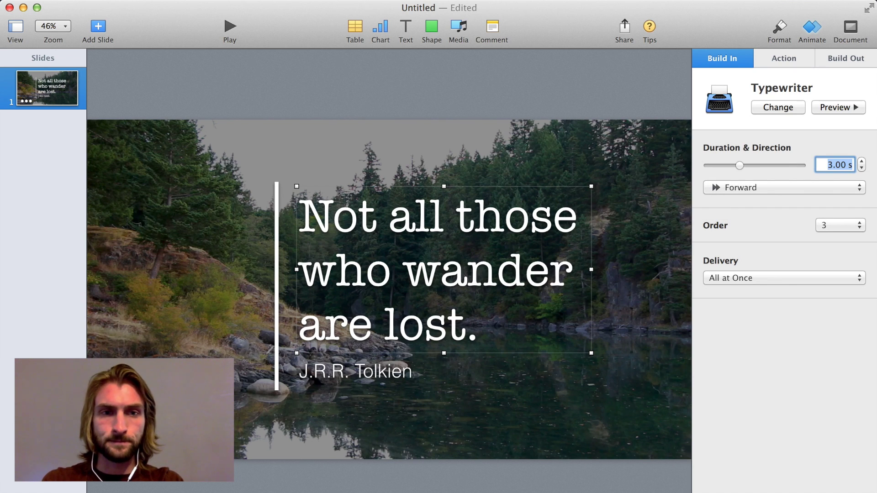
- Give the J.R.R. Tolkien attribution a Dissolve build-in
left_click(380, 384)
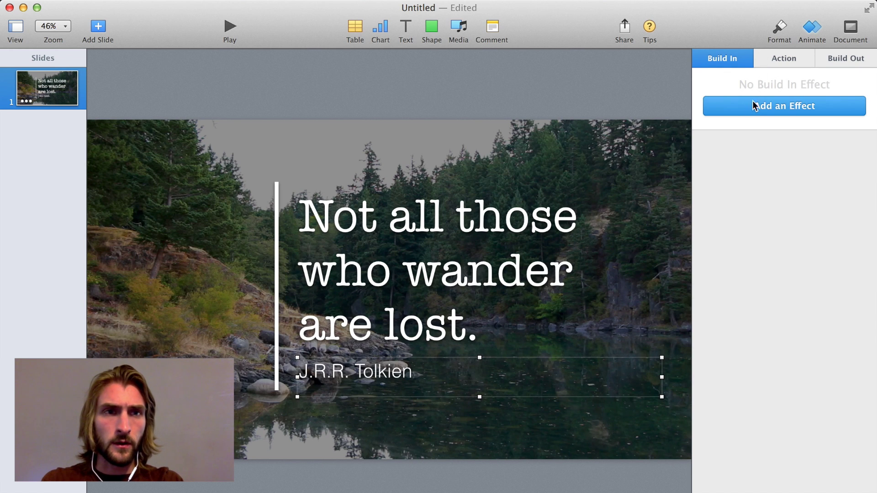
left_click(756, 114)
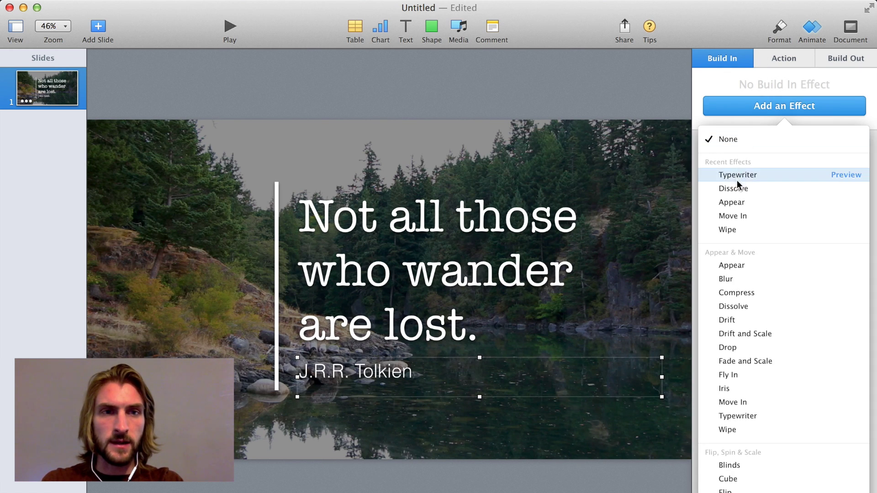
key("Escape")
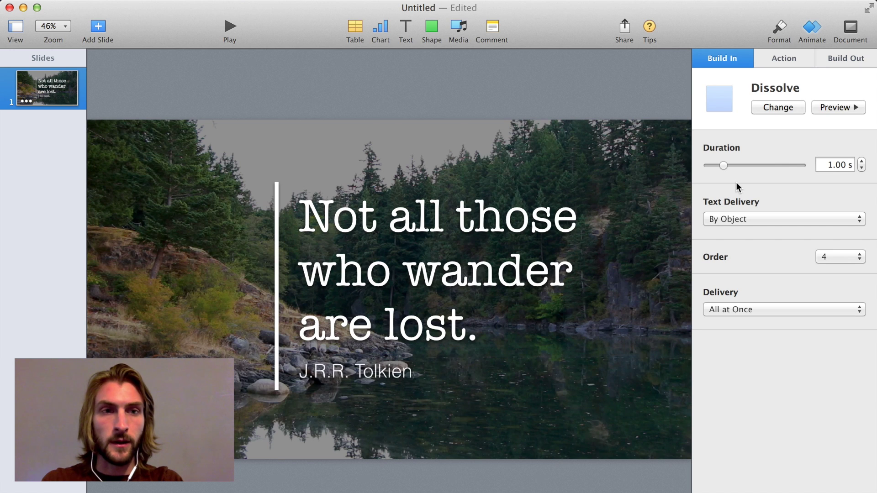
- Add a Stop Movie build-out to the nature video and open the Build Order list
left_click(638, 172)
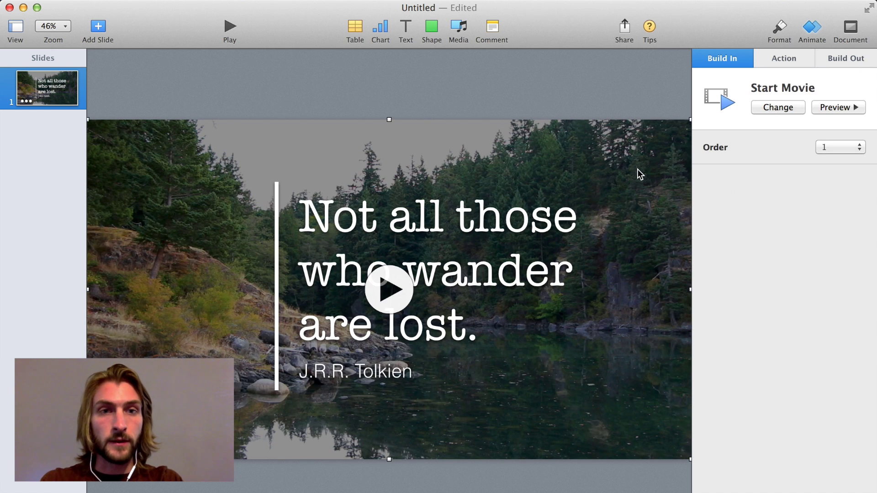
left_click(846, 60)
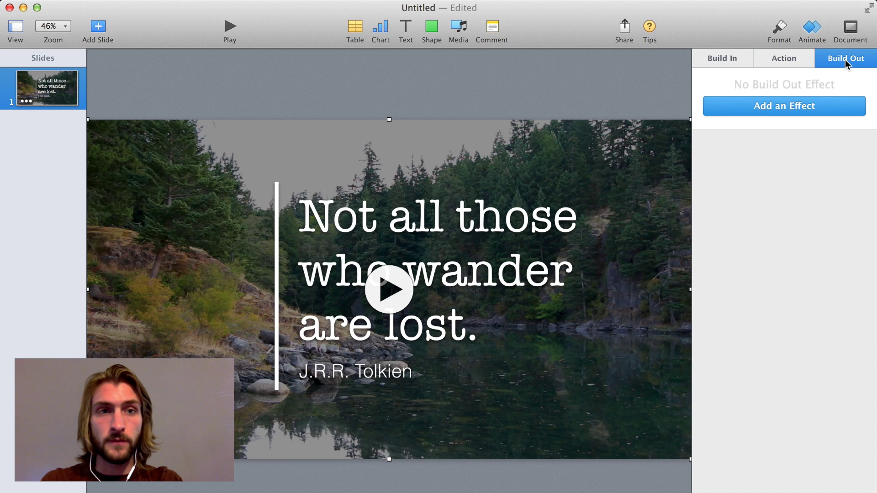
left_click(782, 109)
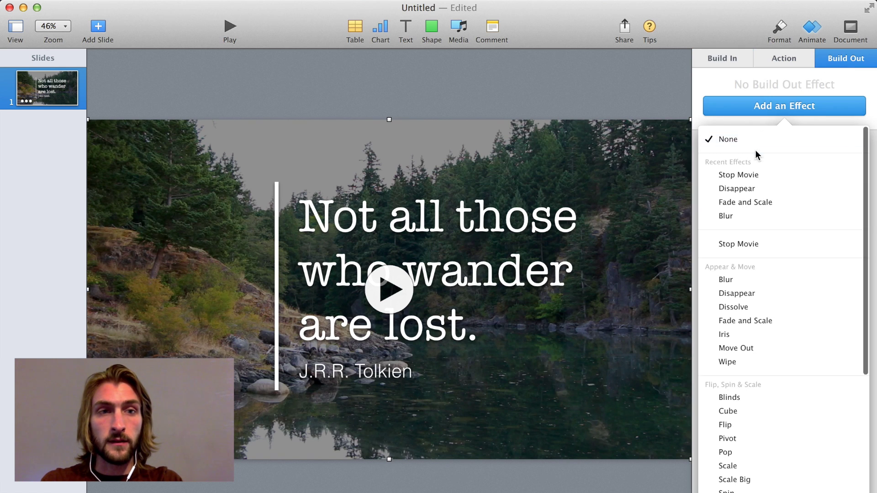
left_click(747, 173)
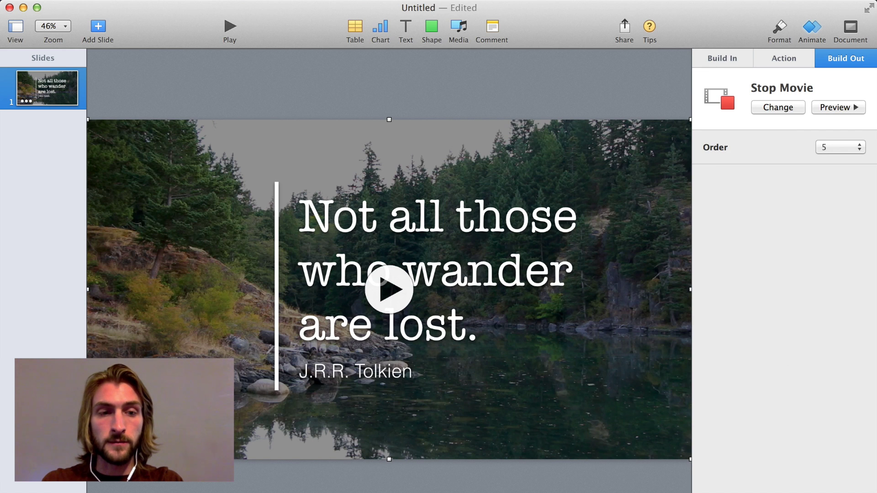
left_click(785, 492)
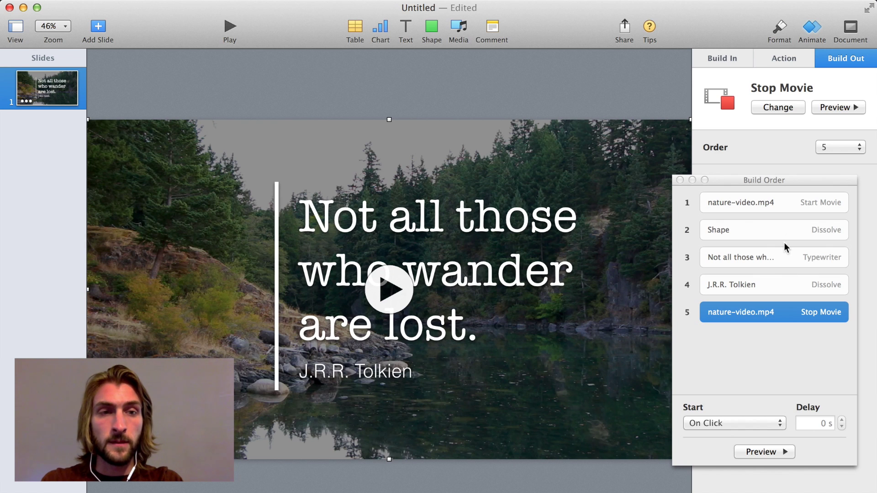
- Set the video's Start Movie build to begin right after the transition
left_click(784, 203)
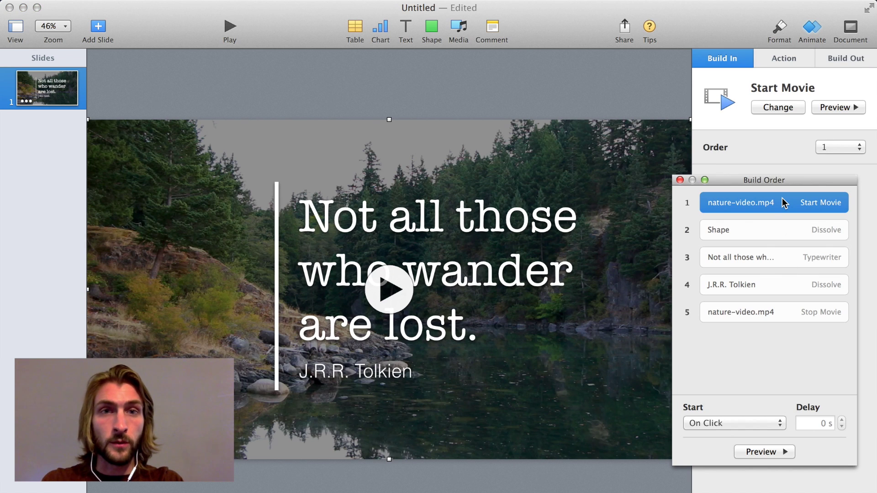
left_click(694, 421)
left_click(695, 433)
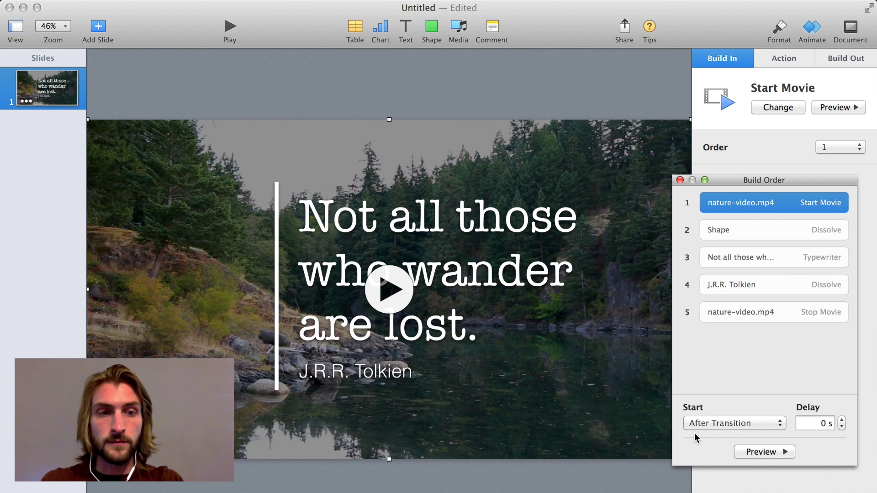
- Make the bar's Dissolve start after the movie build with a 1-second delay
left_click(772, 230)
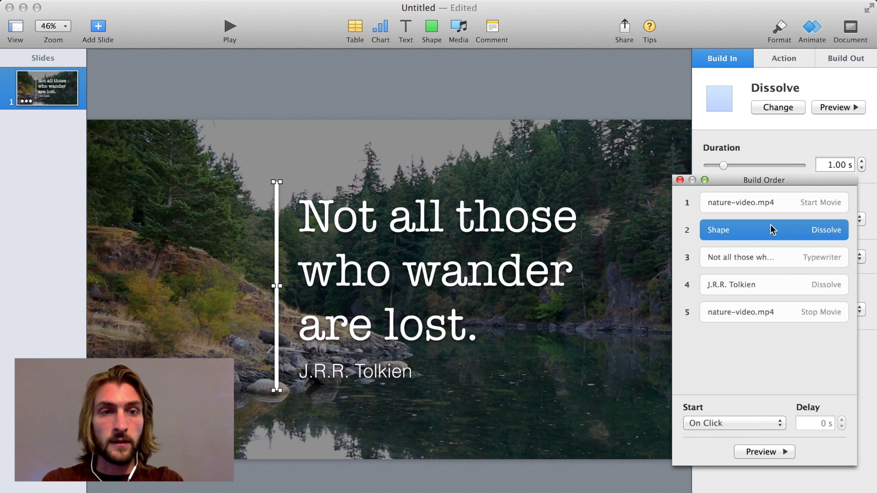
left_click(734, 423)
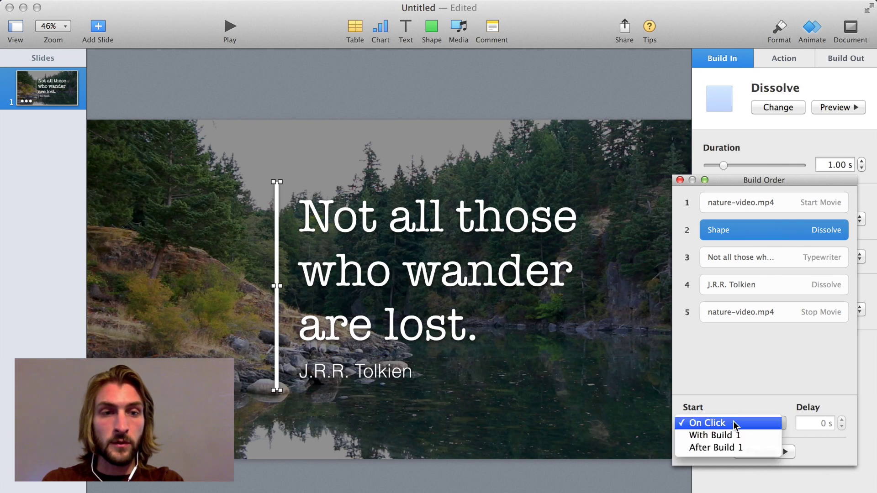
left_click(725, 447)
left_click(818, 423)
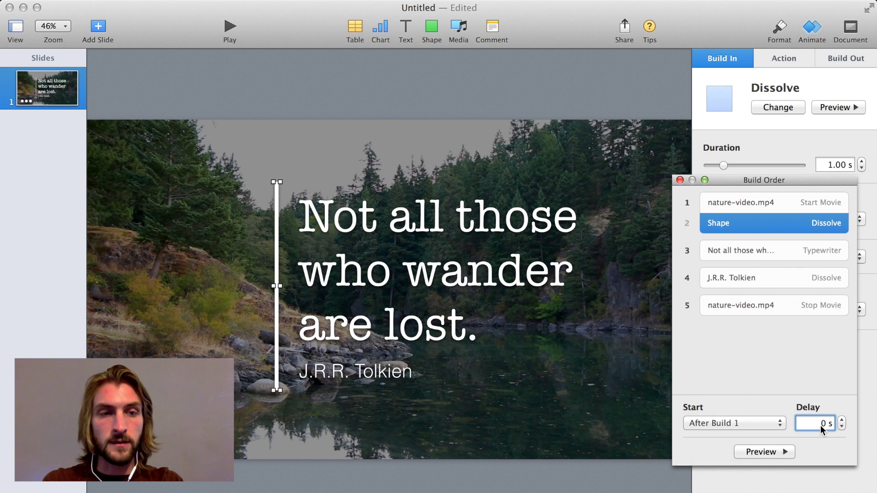
type("1")
key("Return")
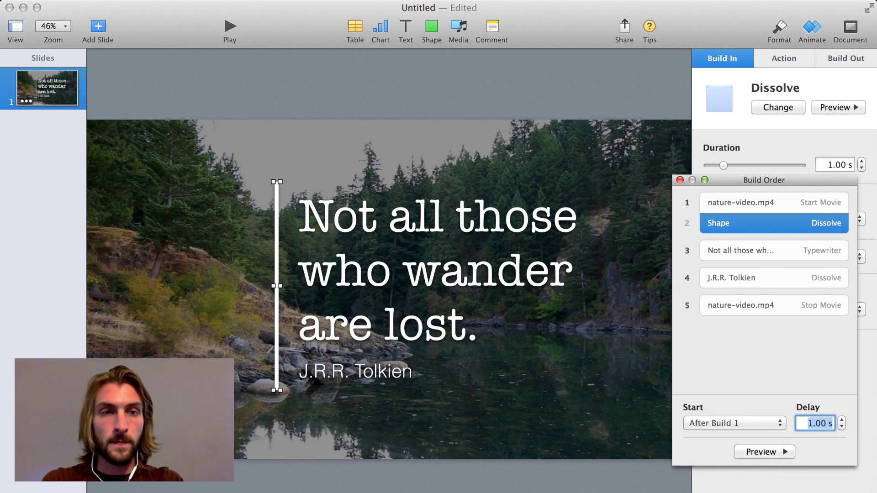
- Make the quote's Typewriter build start after build 2 with a 1-second delay
left_click(764, 255)
left_click(749, 423)
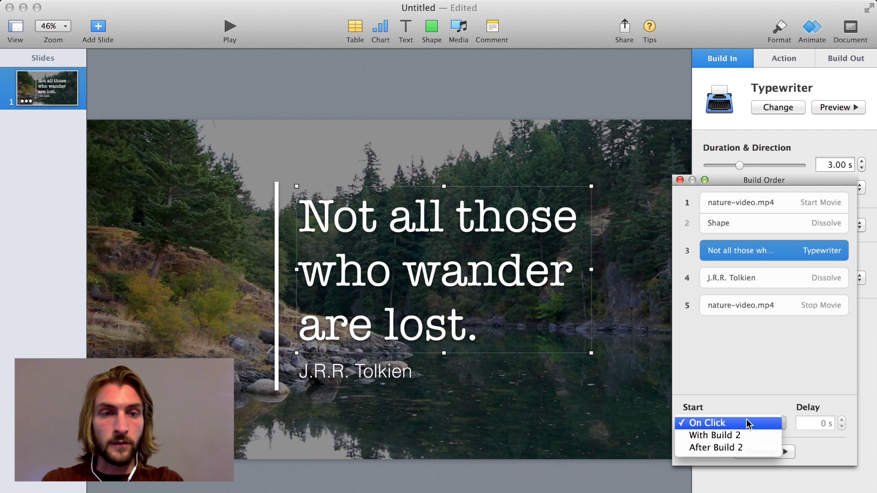
left_click(739, 449)
left_click(825, 425)
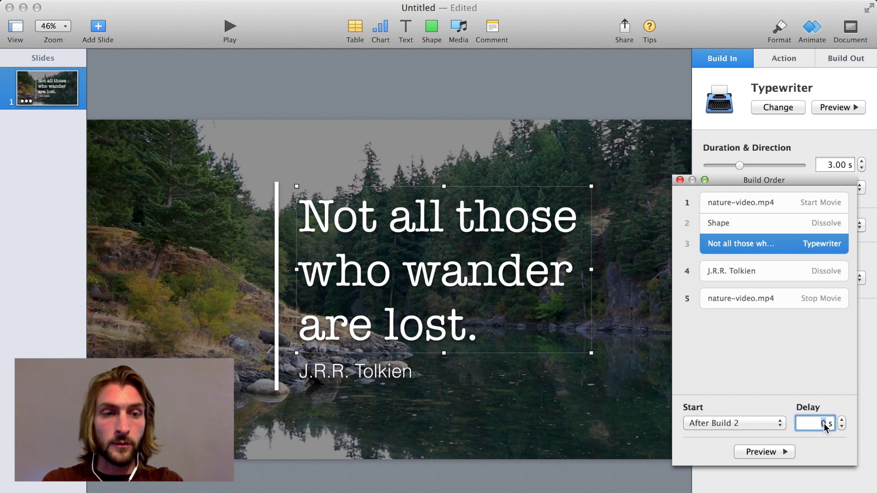
type("1")
key("Return")
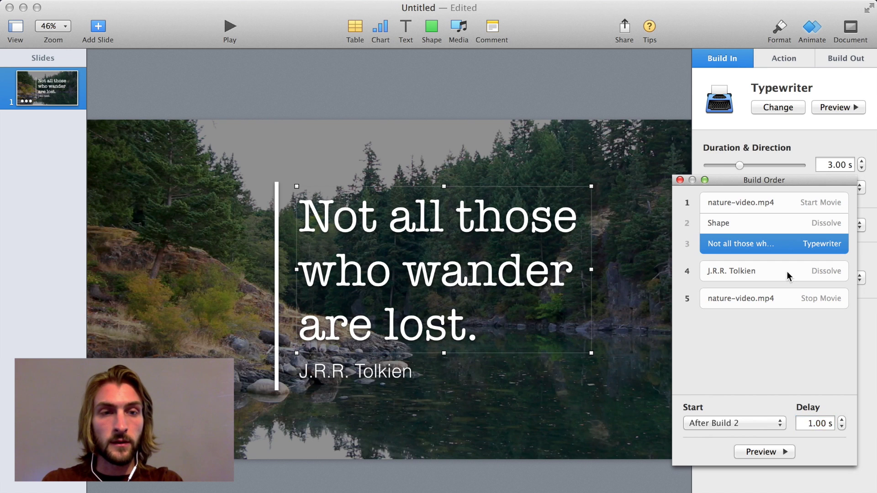
- Make the Tolkien Dissolve start after build 3 with a 1-second delay
left_click(787, 270)
left_click(738, 422)
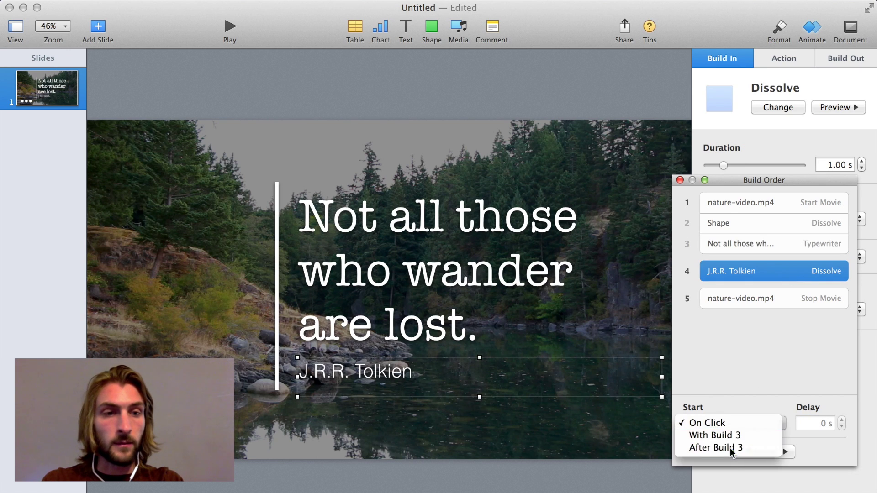
left_click(731, 448)
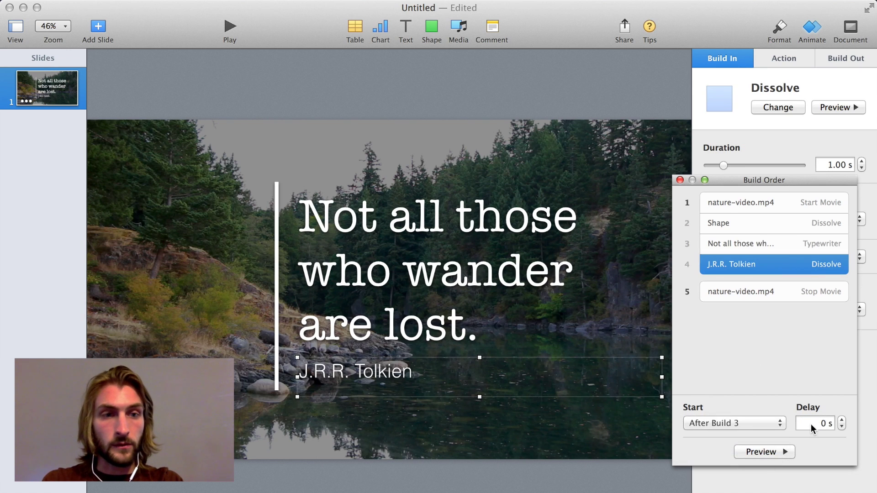
left_click(826, 424)
type("1")
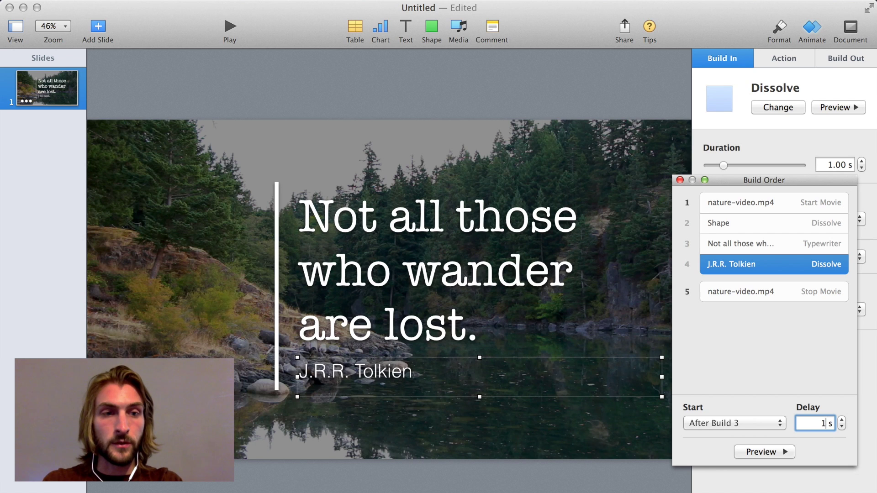
key("Return")
- Set the Stop Movie build to start after build 4 with a 5-second delay, then close Build Order
left_click(741, 291)
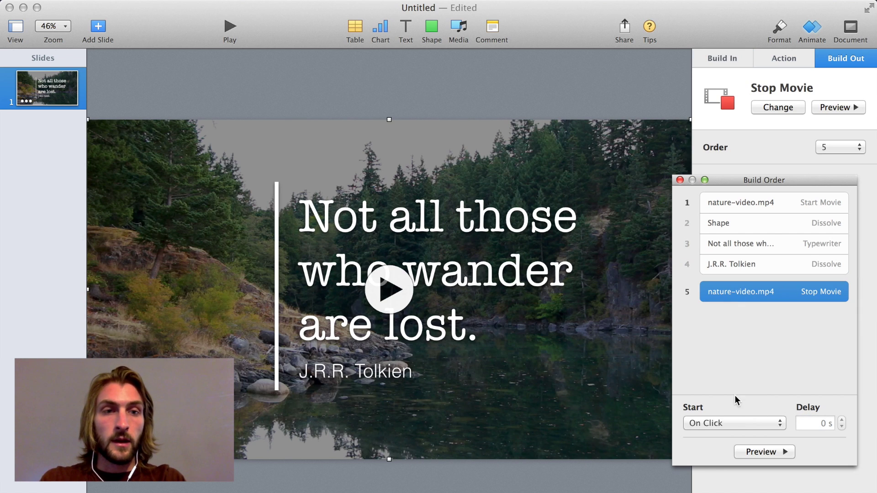
left_click(736, 423)
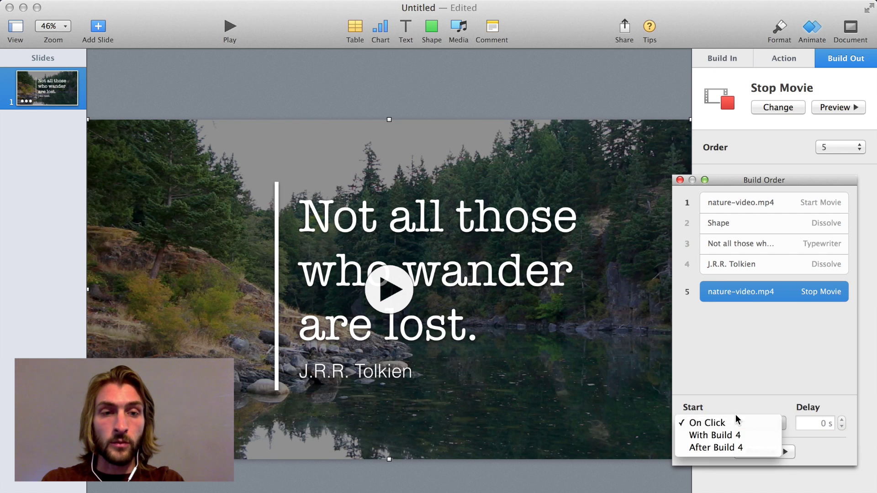
left_click(736, 448)
left_click(824, 423)
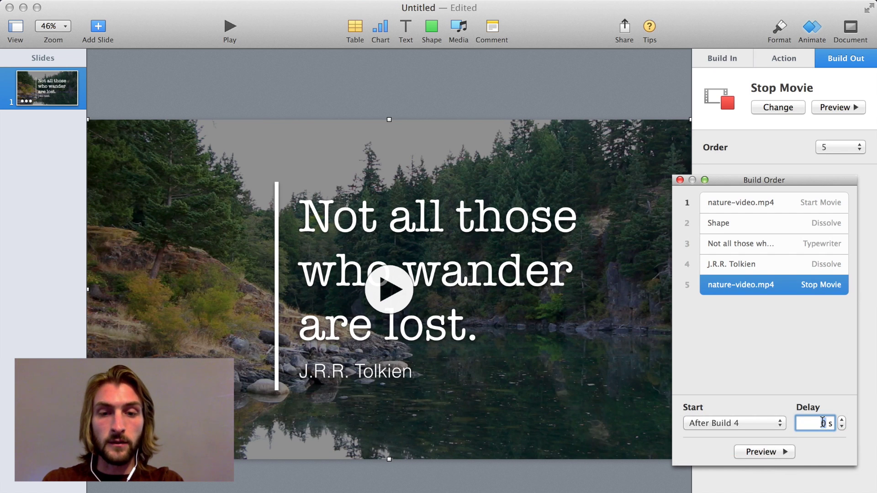
type("5")
key("Return")
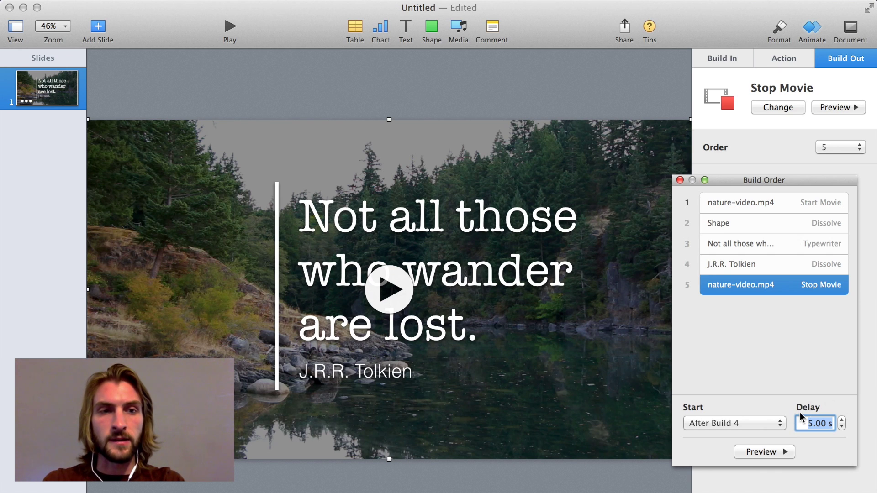
left_click(681, 180)
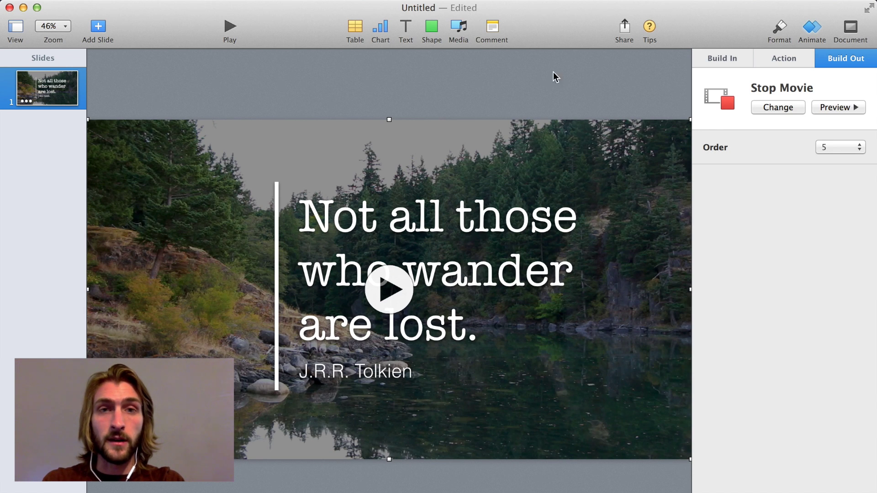
- Play the slideshow to preview the builds, then show the Document settings
left_click(230, 28)
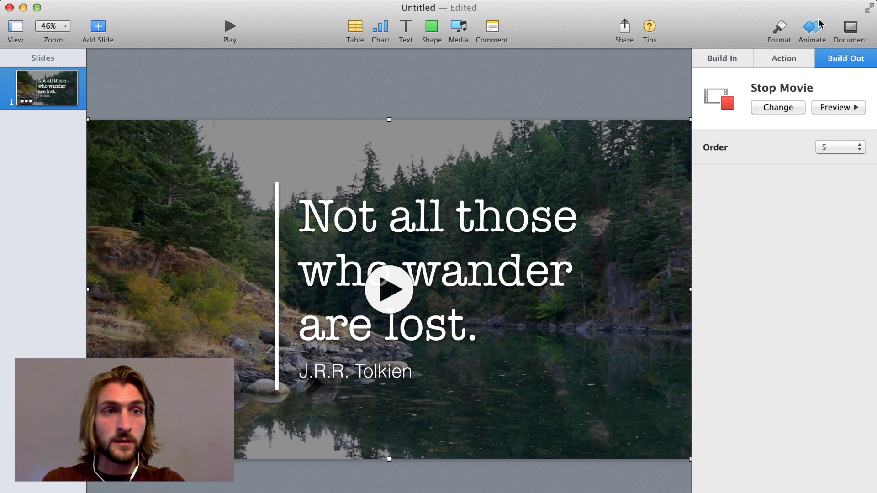
left_click(851, 28)
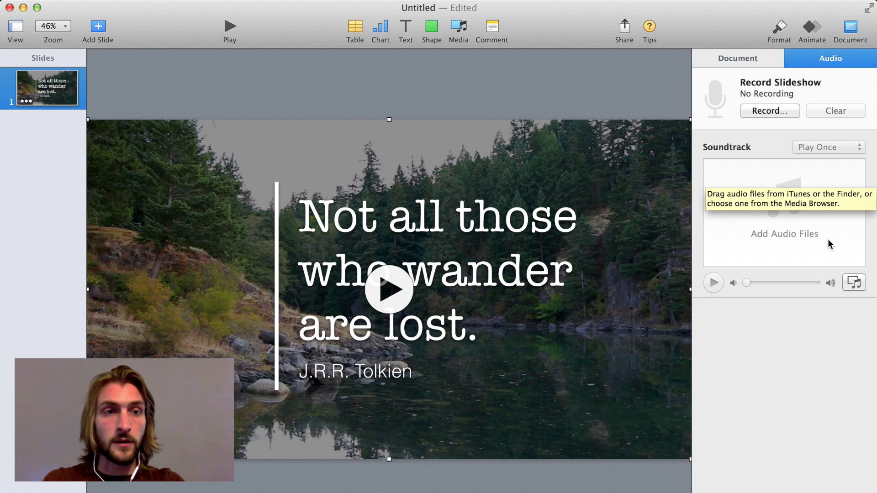
- Drag The Ancient Language.wav from the desktop into the Soundtrack box
left_click_drag(874, 234, 786, 228)
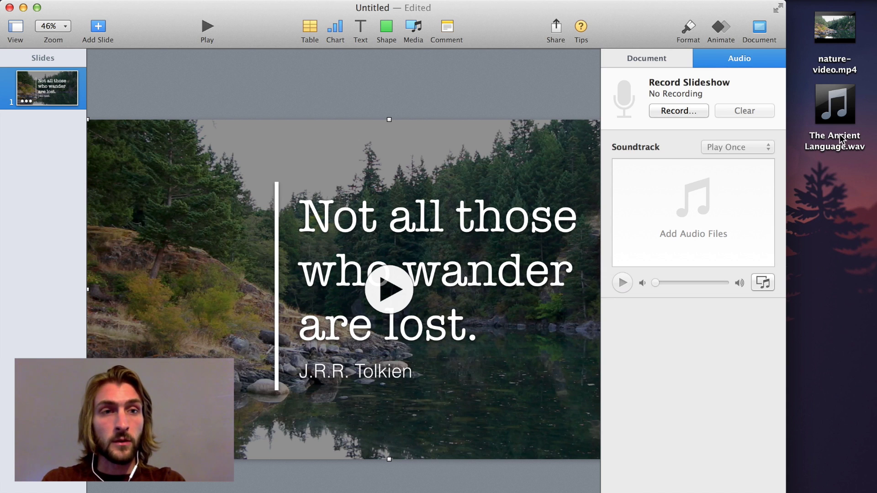
left_click_drag(842, 139, 714, 207)
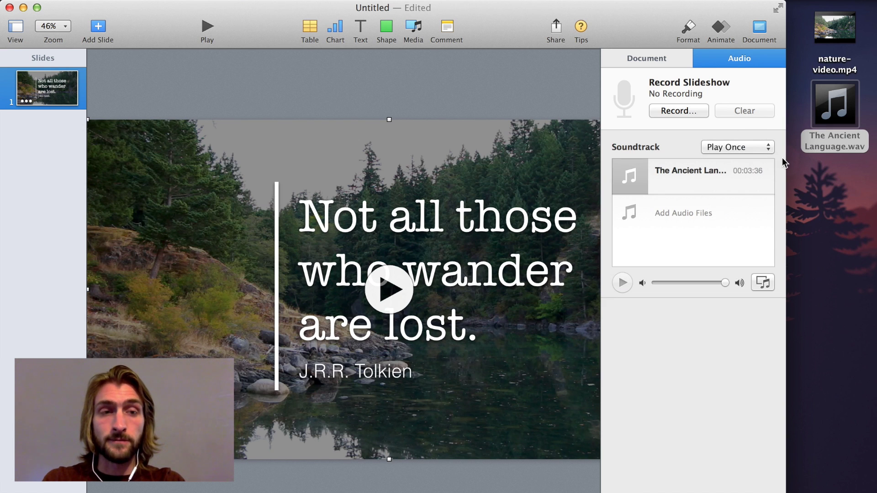
left_click_drag(786, 160, 874, 169)
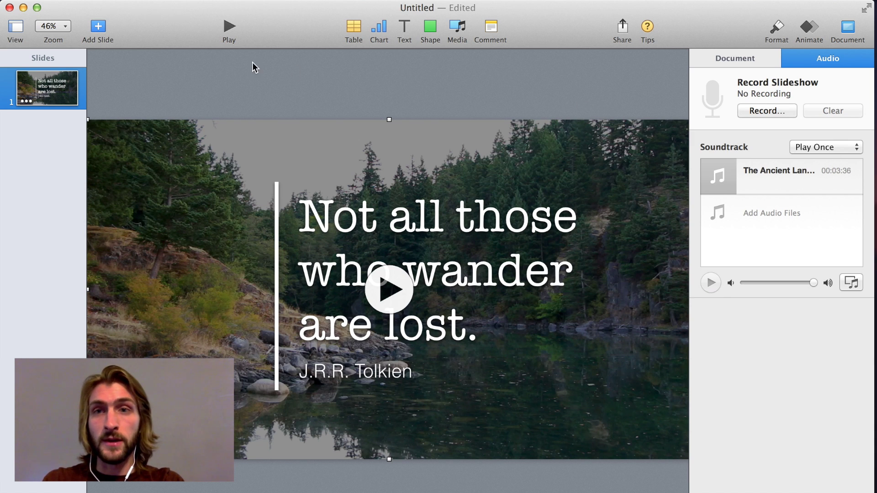
- Save the presentation to the Desktop as 'Example video'
key("super+s")
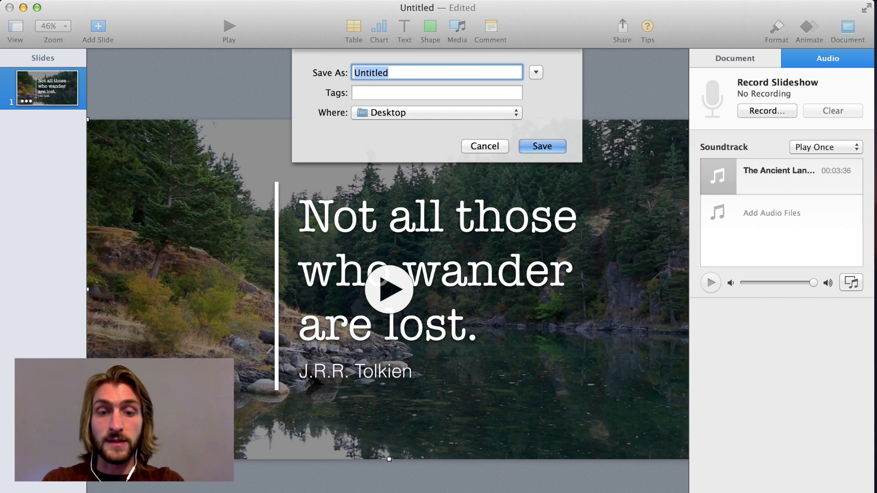
type("E")
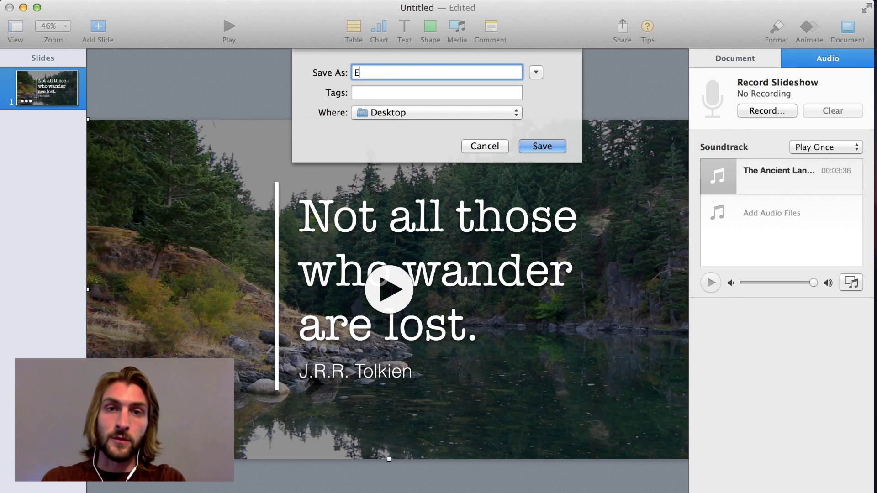
type("xample video")
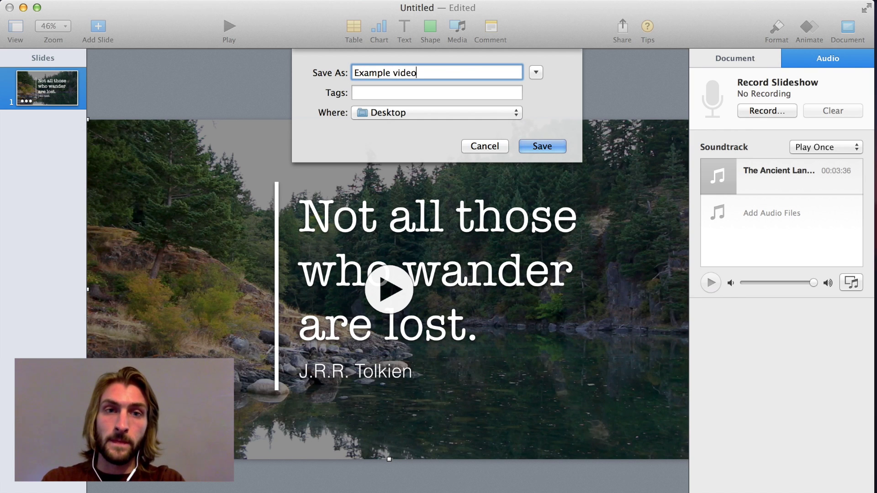
key("Return")
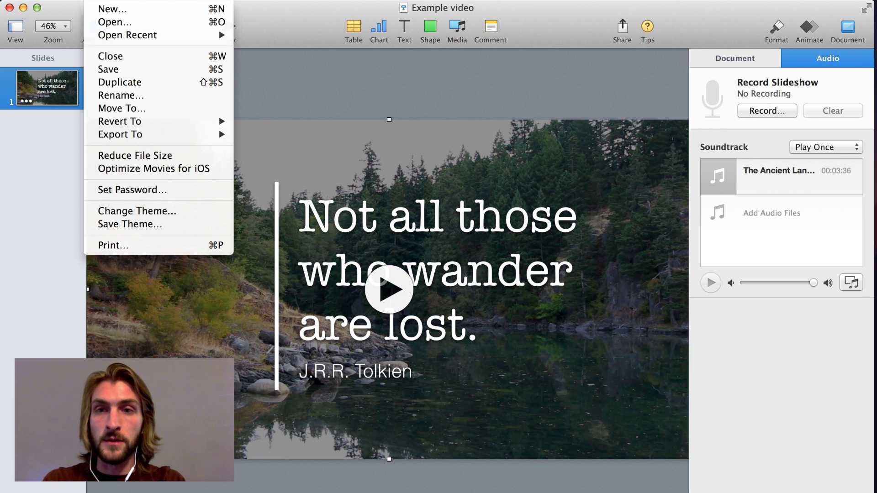
- Export the presentation as a 1080p QuickTime movie to the Desktop
mouse_move(160, 137)
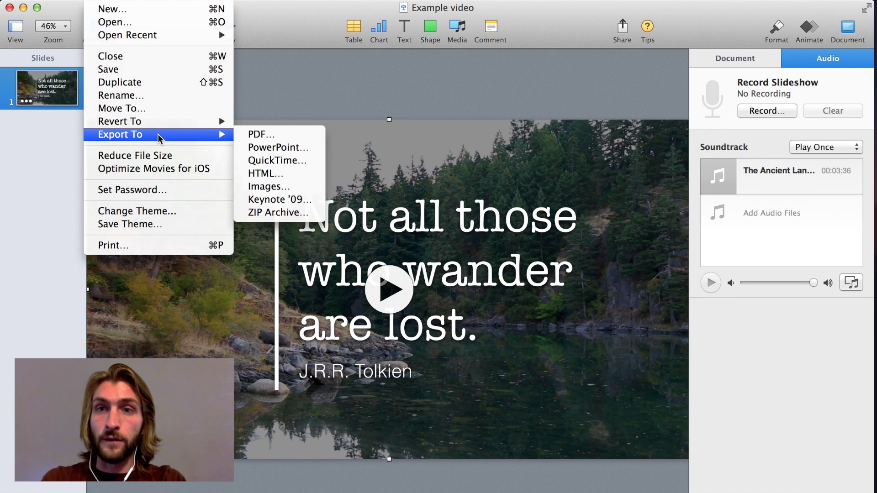
left_click(275, 160)
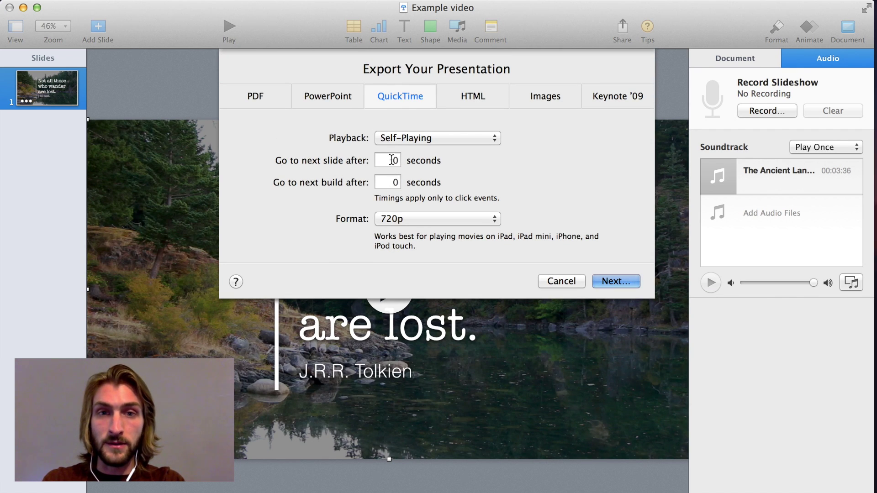
left_click(407, 219)
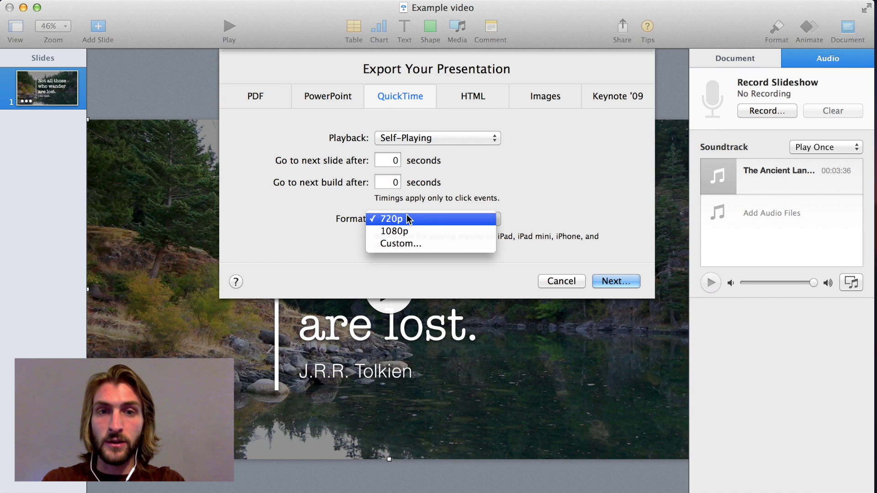
left_click(408, 231)
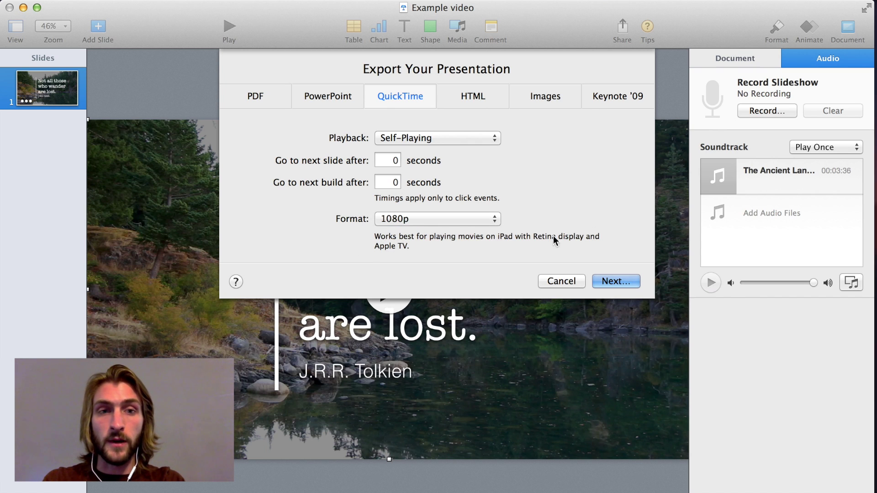
left_click(613, 281)
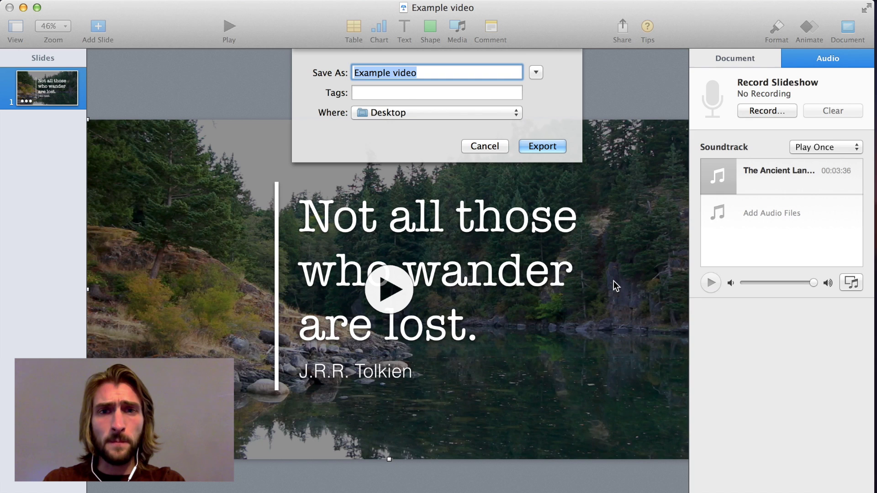
left_click(551, 147)
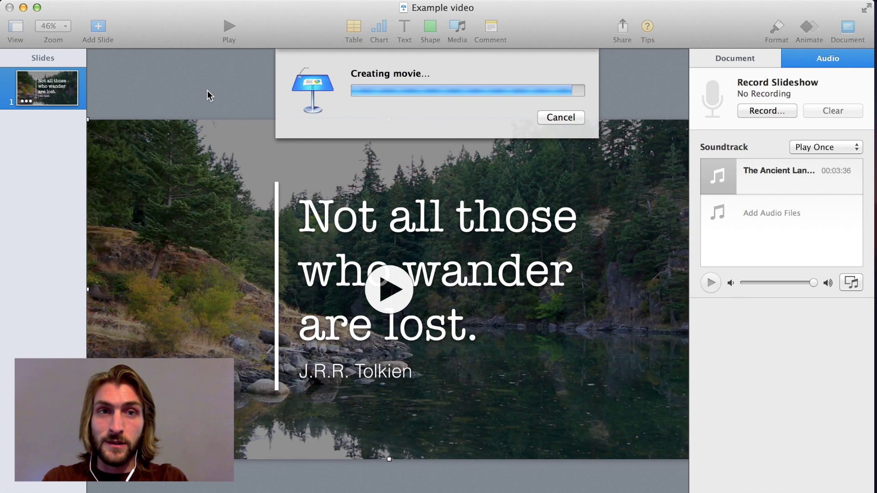
- Minimise the Keynote window to reveal the exported Example video files on the desktop
left_click(23, 7)
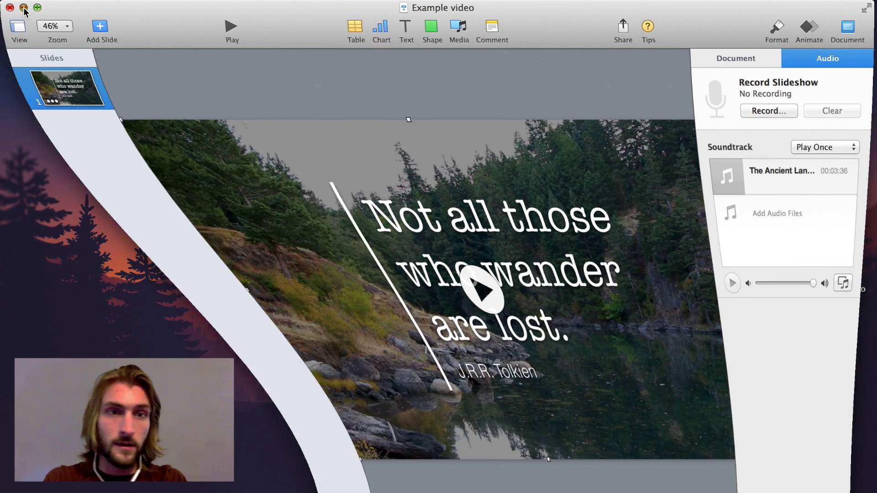